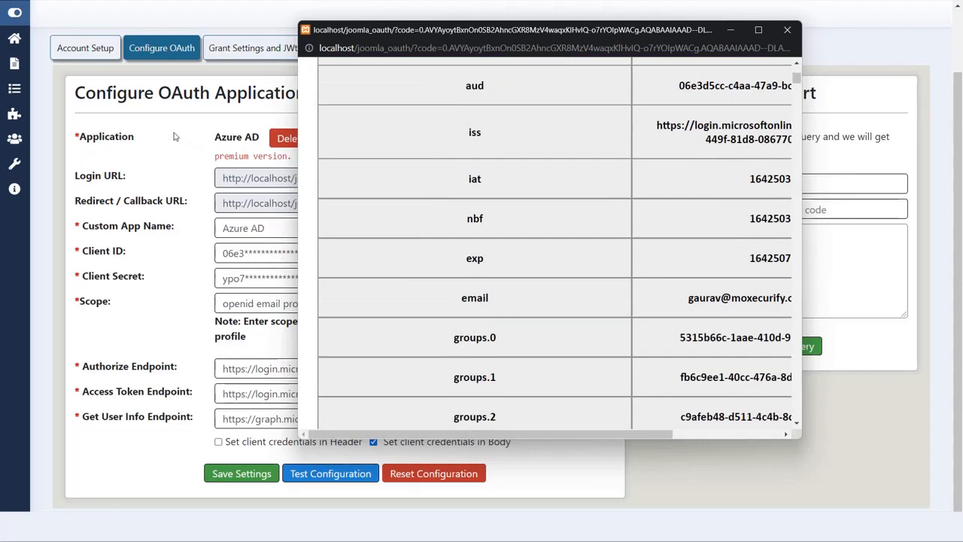
On the Attribute Mapping tab, set Username to the Azure AD claim preferred_username.
left_click(177, 137)
left_click(347, 48)
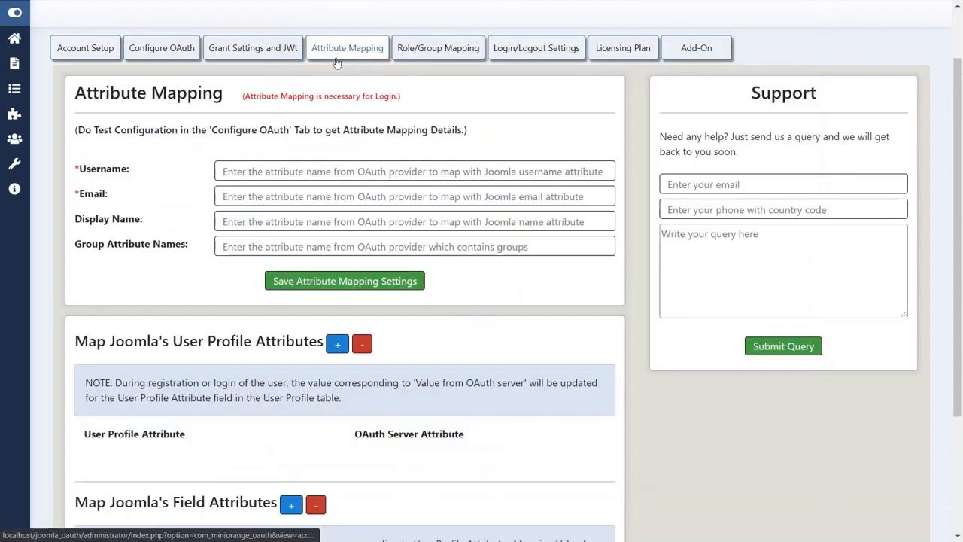
left_click(311, 171)
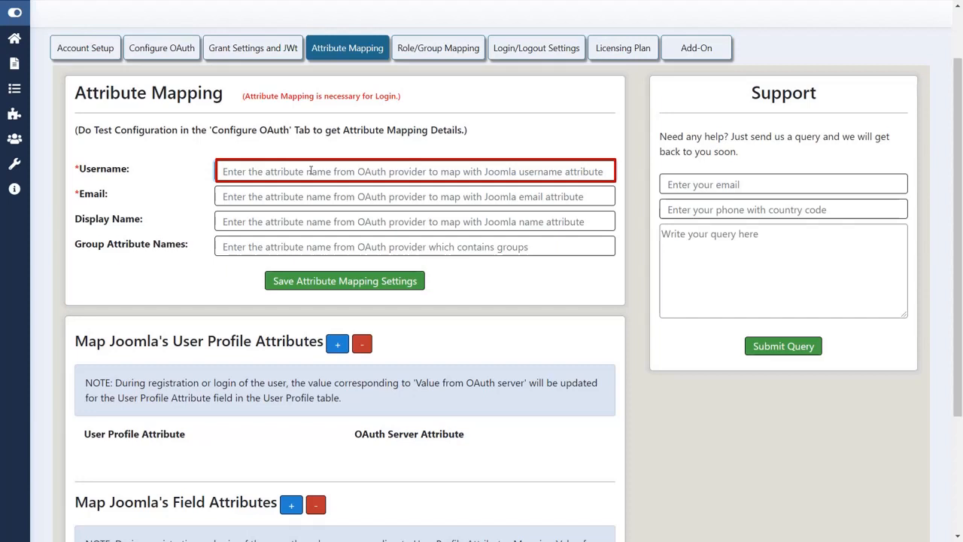
key("alt+Tab")
scroll(371, 177, "down", 3)
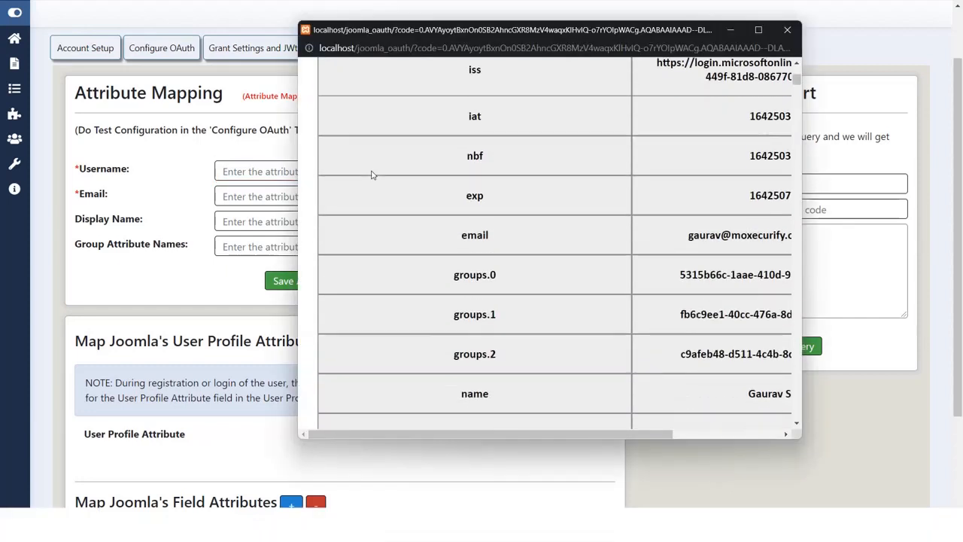
scroll(371, 177, "down", 2)
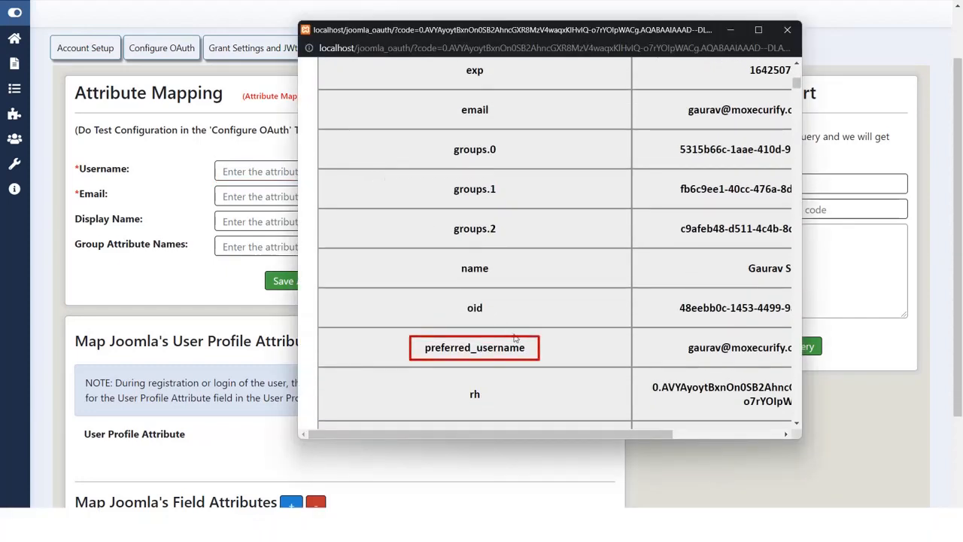
left_click_drag(523, 345, 407, 340)
key("ctrl+c")
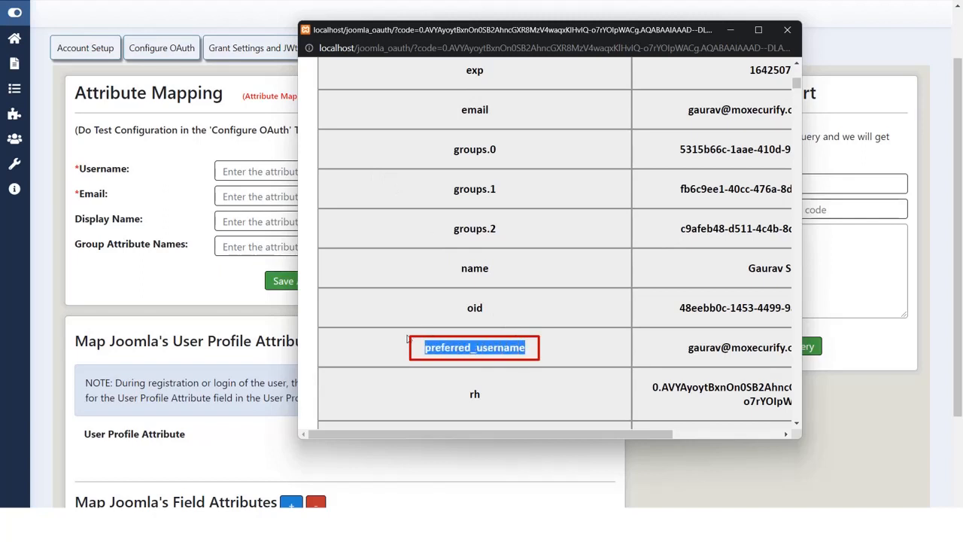
key("alt+Tab")
left_click(253, 172)
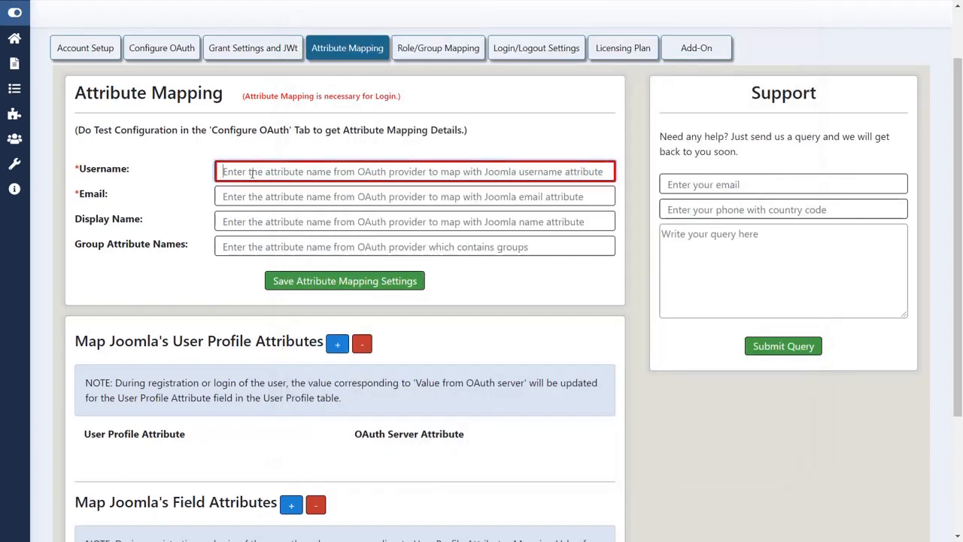
key("ctrl+v")
Set the Email attribute to the claim email.
left_click(270, 196)
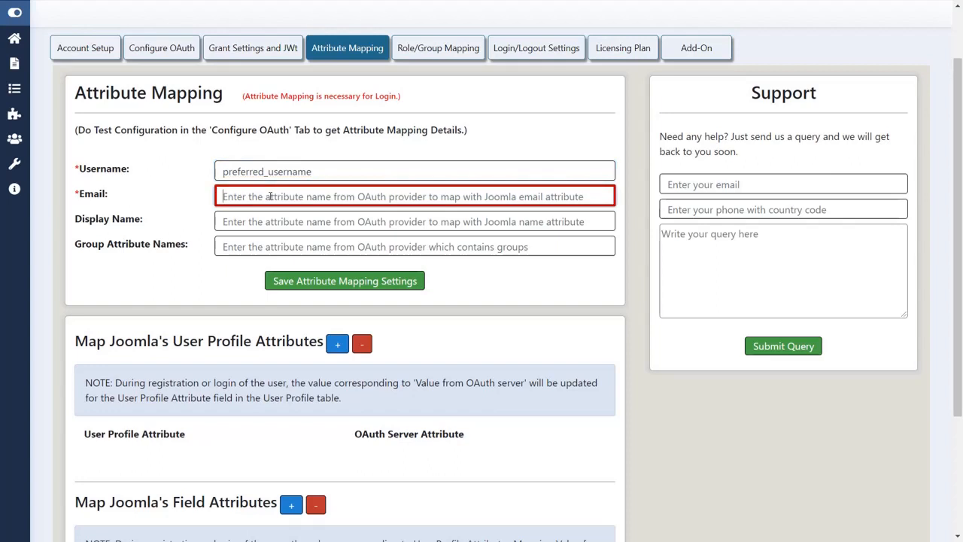
key("alt+Tab")
scroll(452, 226, "up", 3)
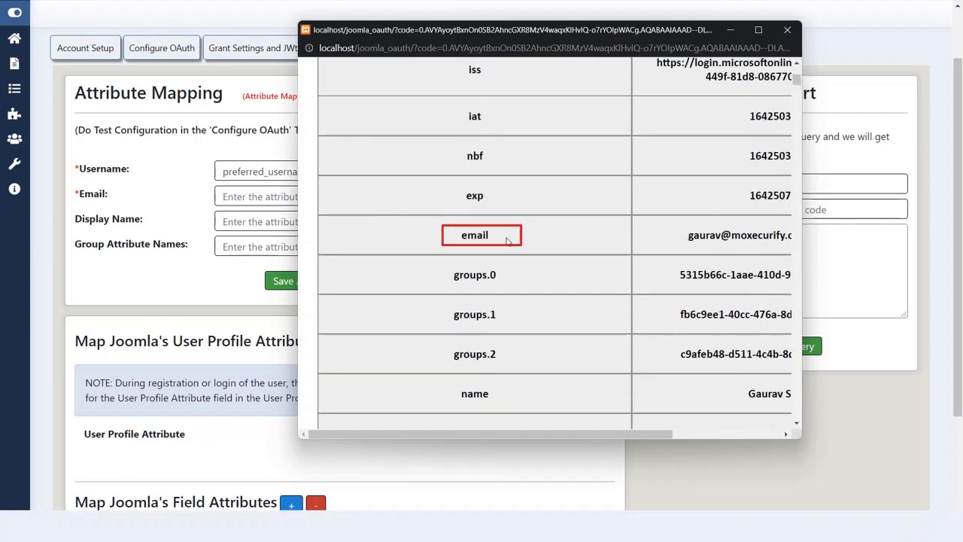
left_click_drag(507, 240, 462, 241)
key("ctrl+c")
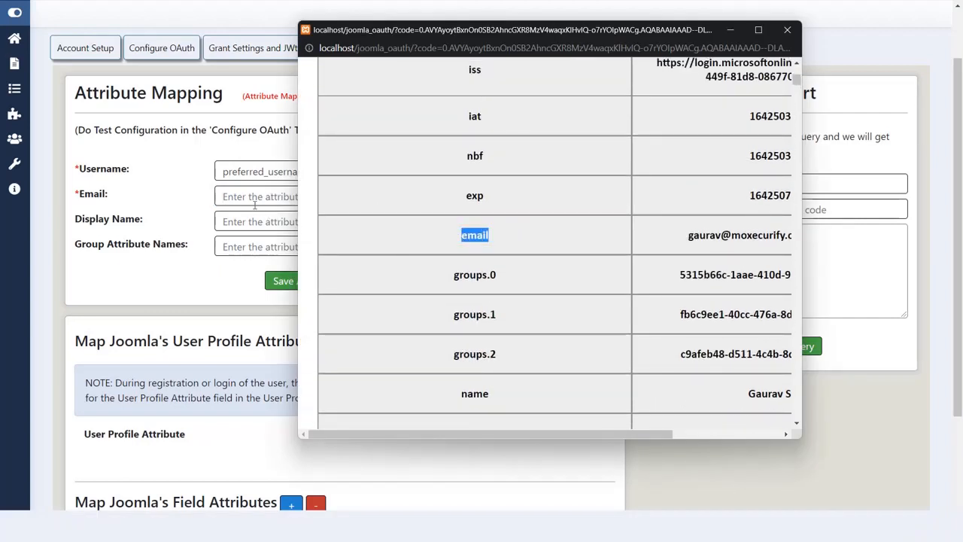
left_click(255, 197)
key("ctrl+v")
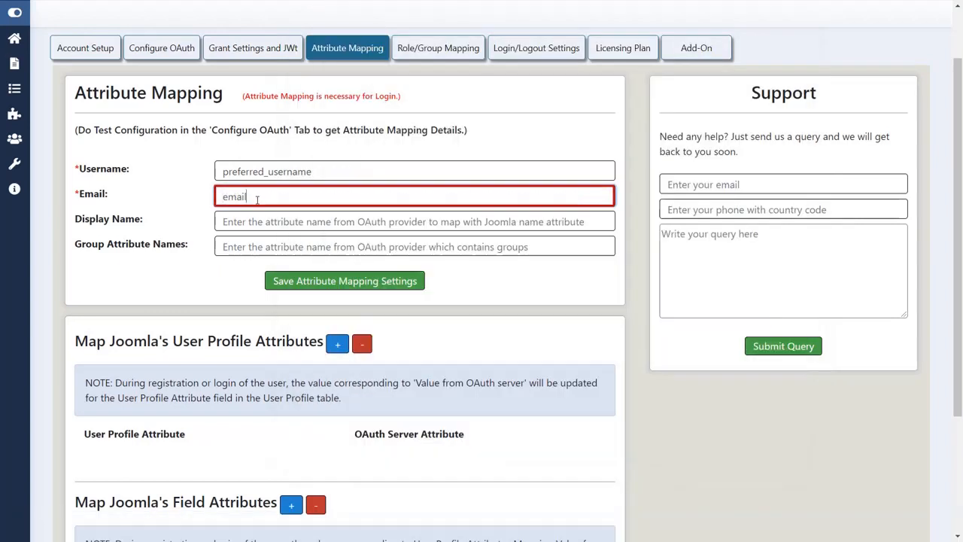
left_click(261, 214)
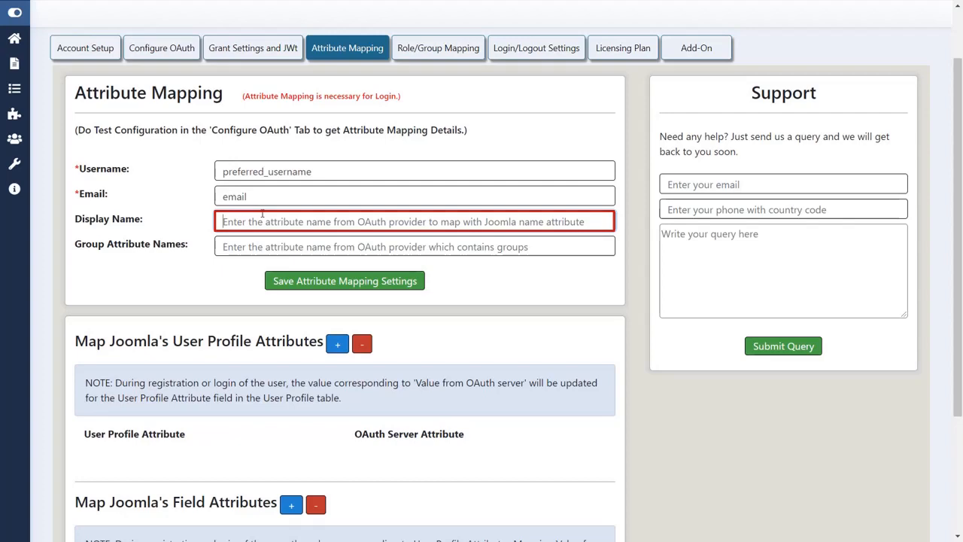
Map Display Name to the displayName claim copied from the test results.
key("alt+Tab")
scroll(413, 235, "down", 5)
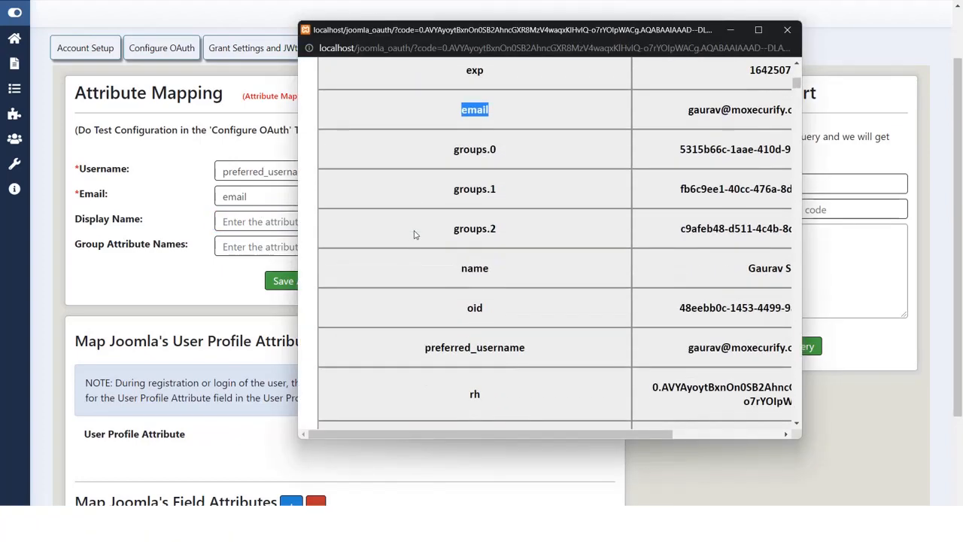
scroll(413, 234, "down", 4)
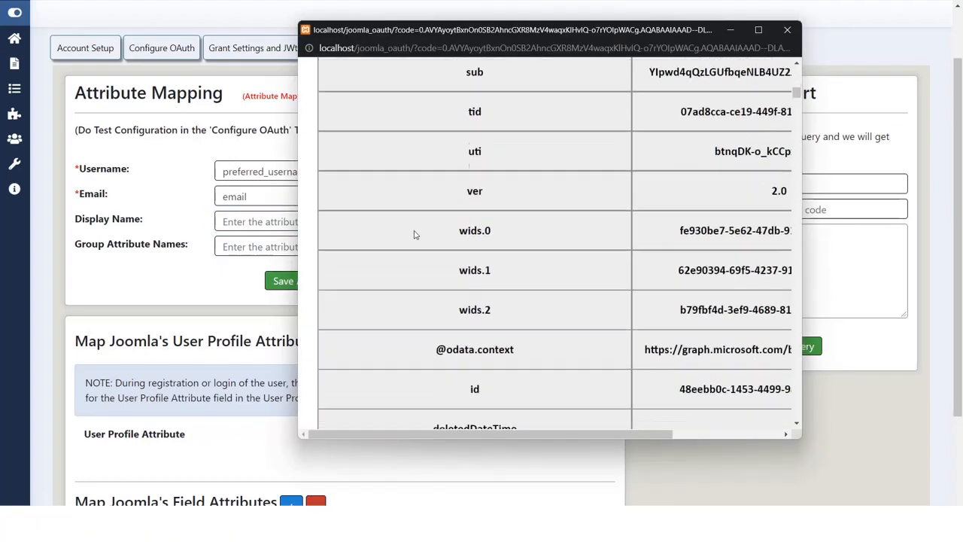
scroll(446, 252, "down", 5)
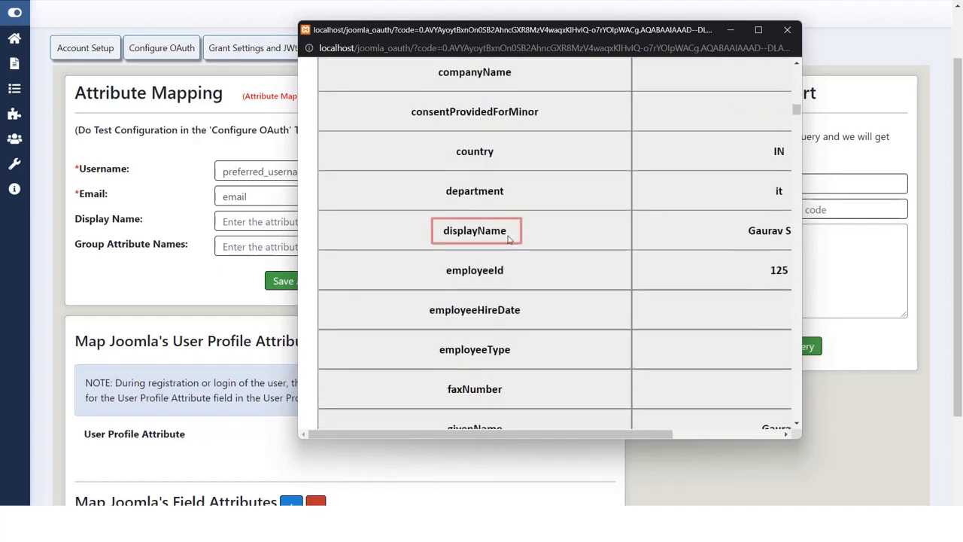
left_click_drag(508, 231, 443, 231)
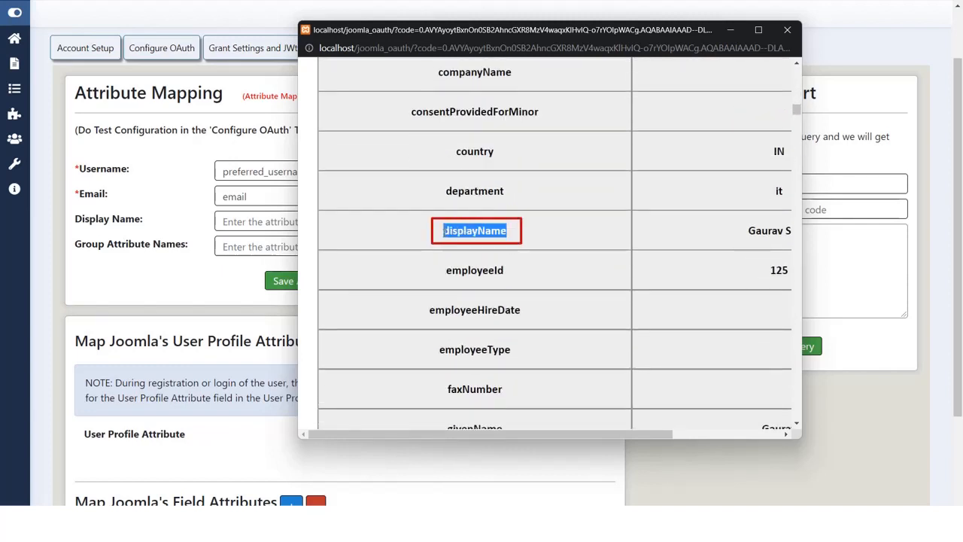
key("ctrl+c")
left_click(242, 219)
key("ctrl+v")
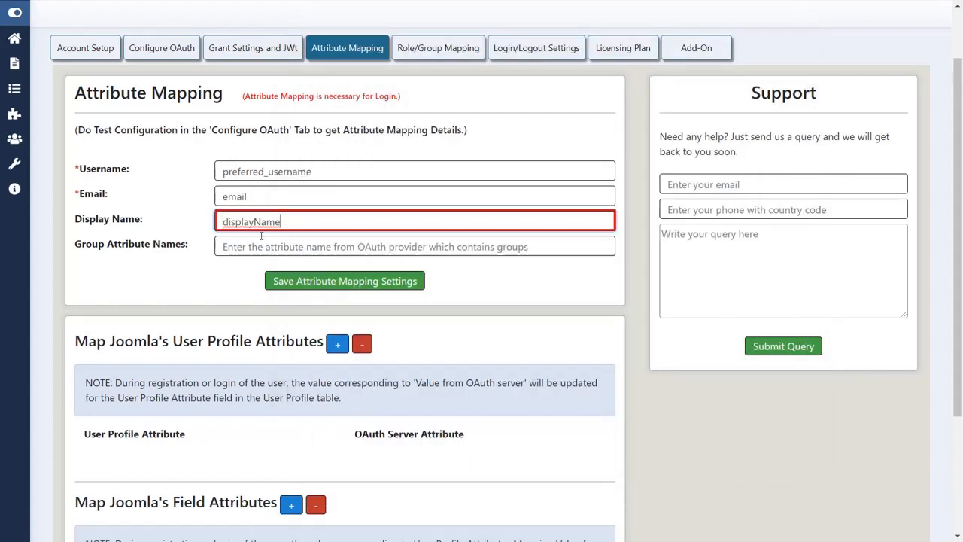
Set Group Attribute Names to groups and save the attribute mapping settings.
left_click(264, 245)
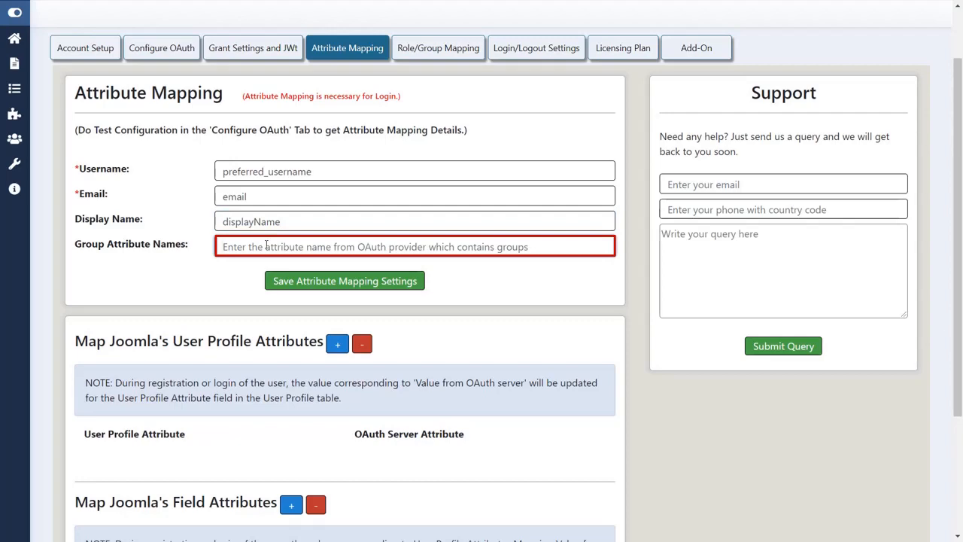
key("alt+Tab")
scroll(373, 229, "up", 10)
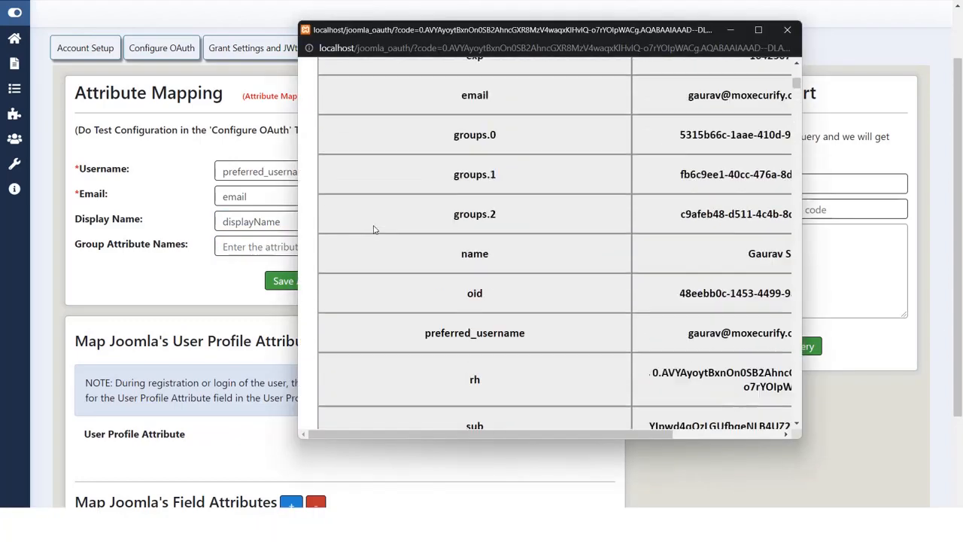
scroll(373, 230, "up", 3)
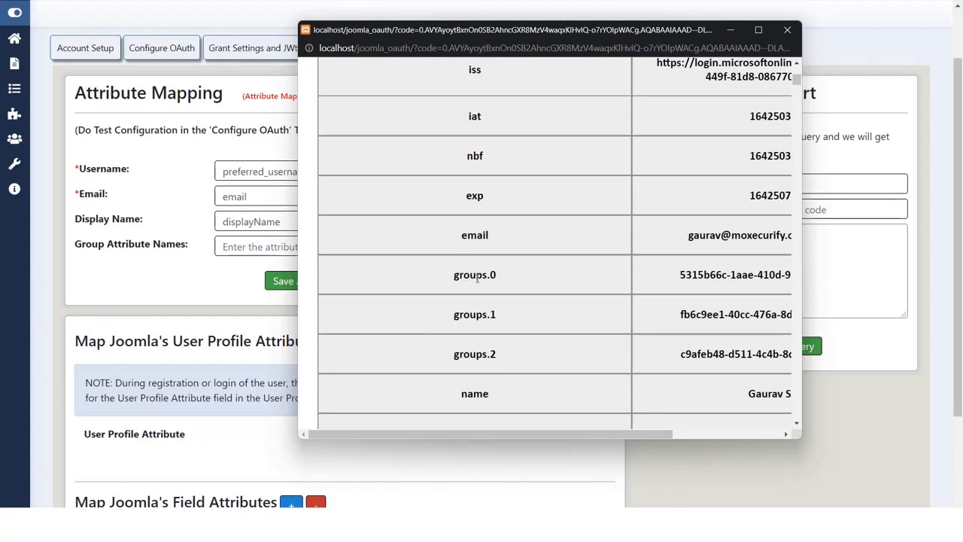
left_click_drag(487, 275, 399, 270)
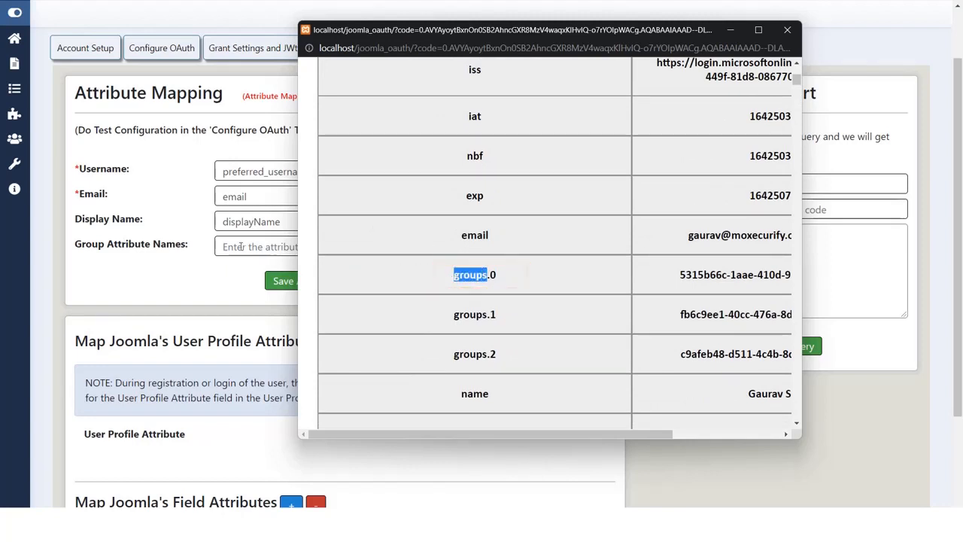
left_click(295, 245)
key("ctrl+v")
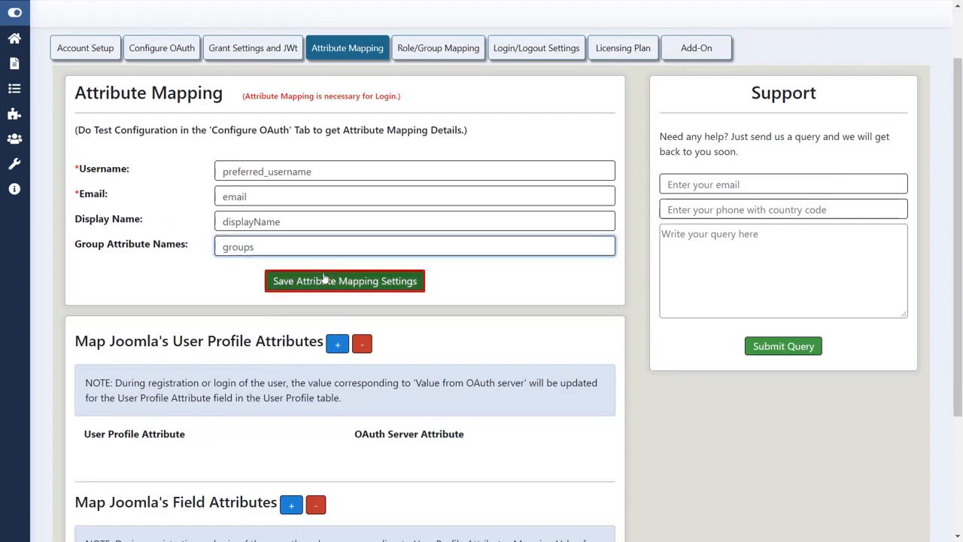
left_click(323, 278)
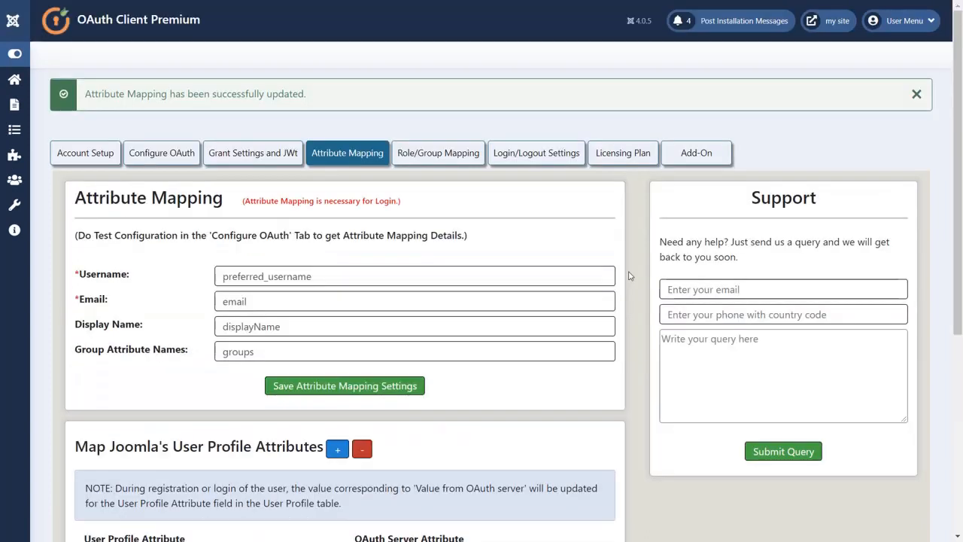
Pair the Phone profile attribute with the OAuth server attribute businessPhones.0.
scroll(630, 276, "down", 3)
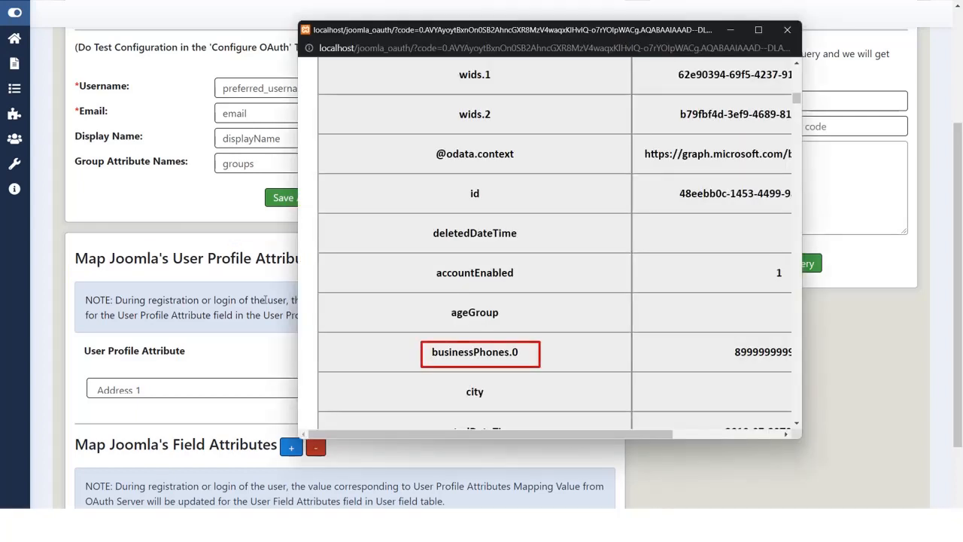
left_click_drag(523, 353, 436, 353)
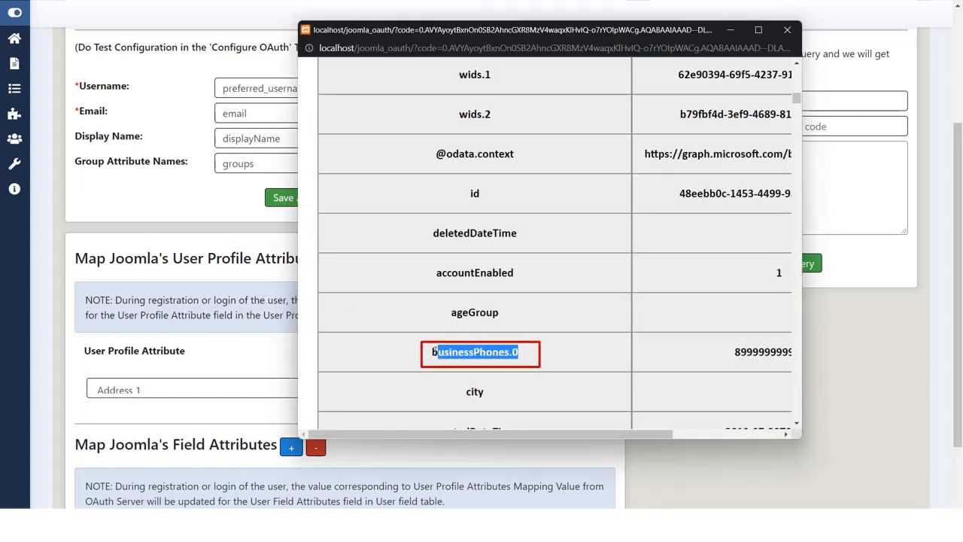
left_click(279, 362)
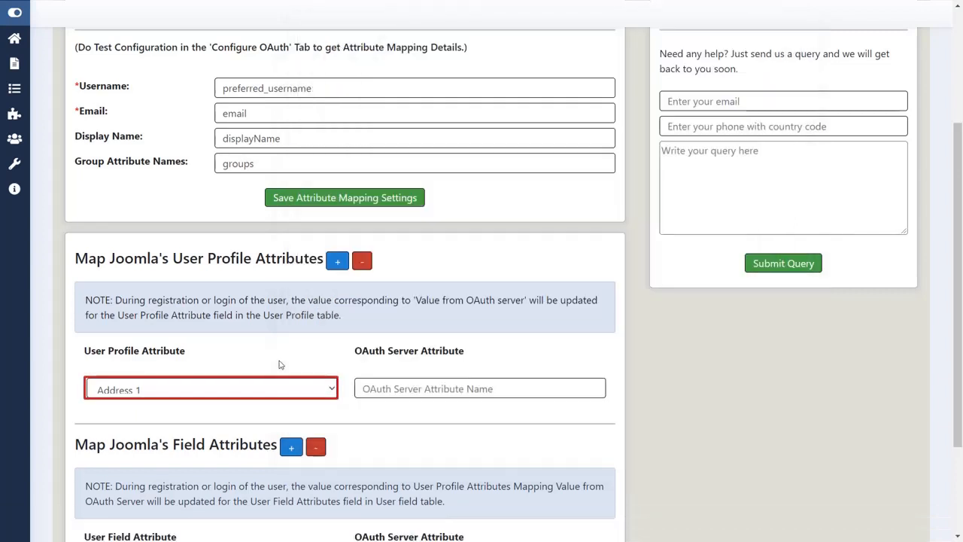
left_click(293, 379)
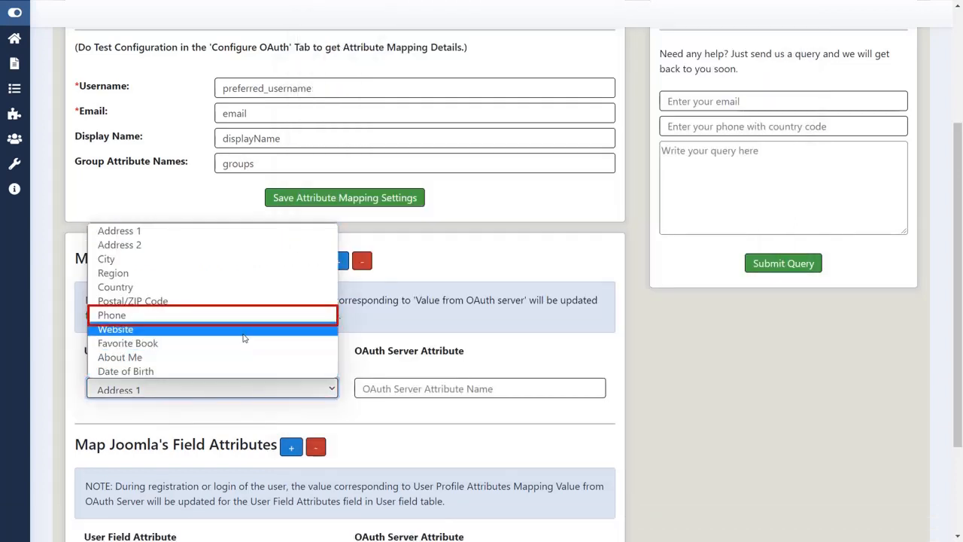
left_click(235, 316)
left_click(373, 386)
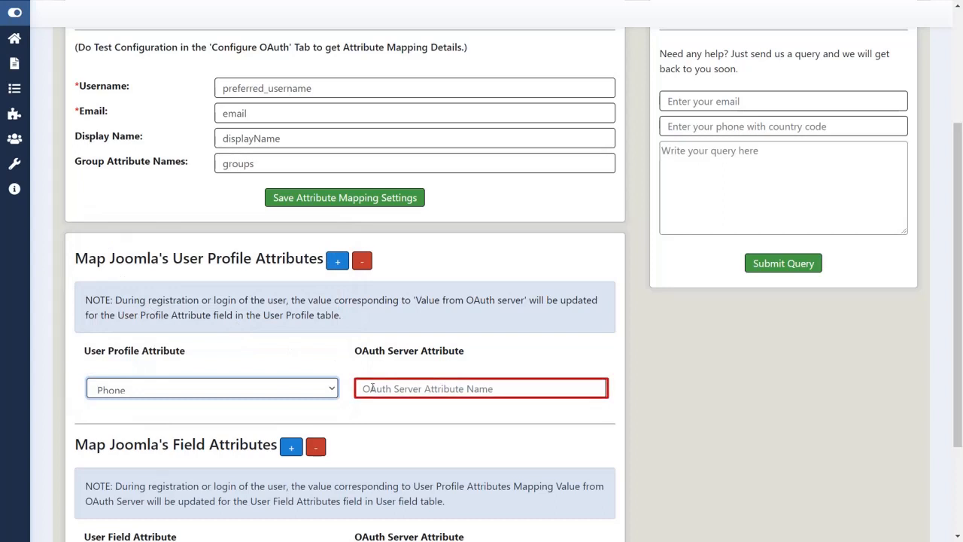
type("businessPhones.0")
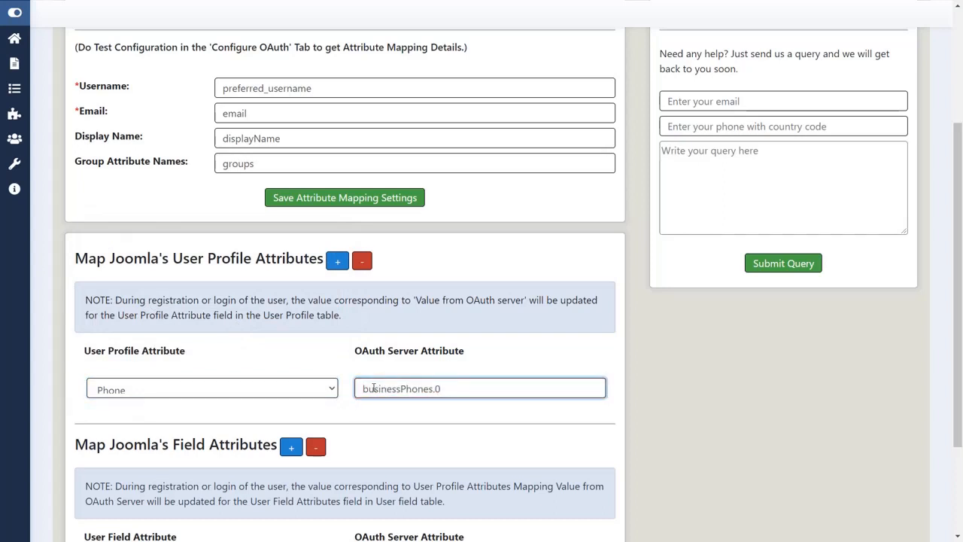
left_click(371, 408)
scroll(371, 408, "down", 3)
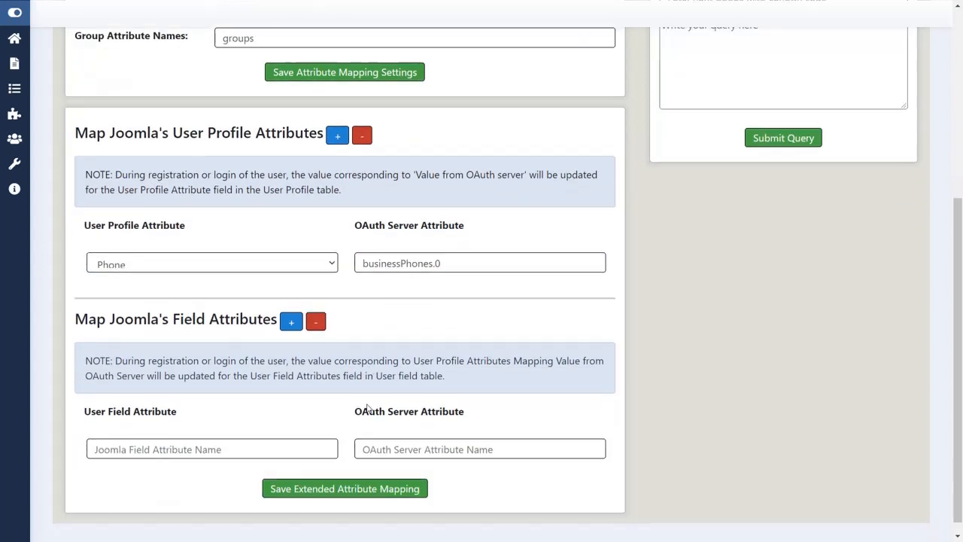
Go to Users > Fields to list the custom user fields.
left_click(271, 445)
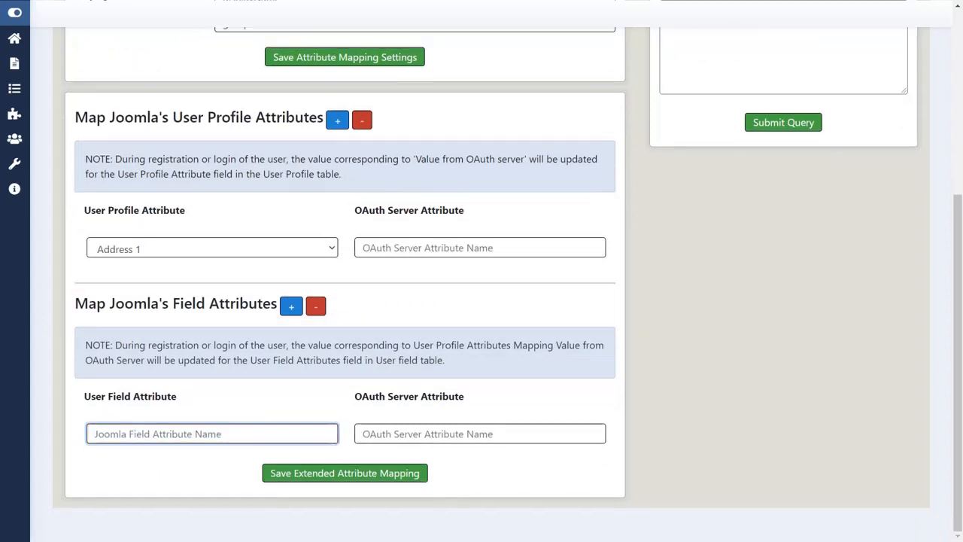
scroll(122, 467, "up", 1)
scroll(123, 465, "up", 3)
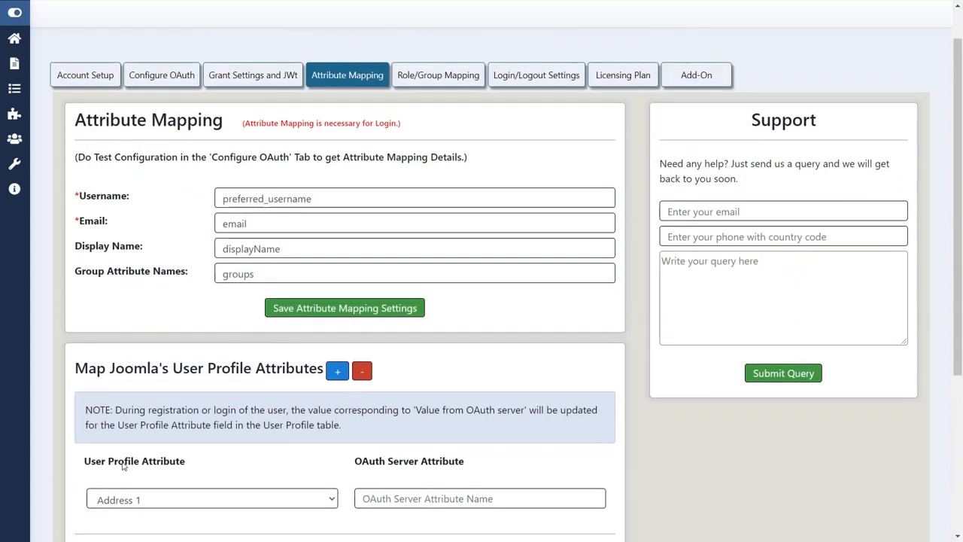
left_click(15, 138)
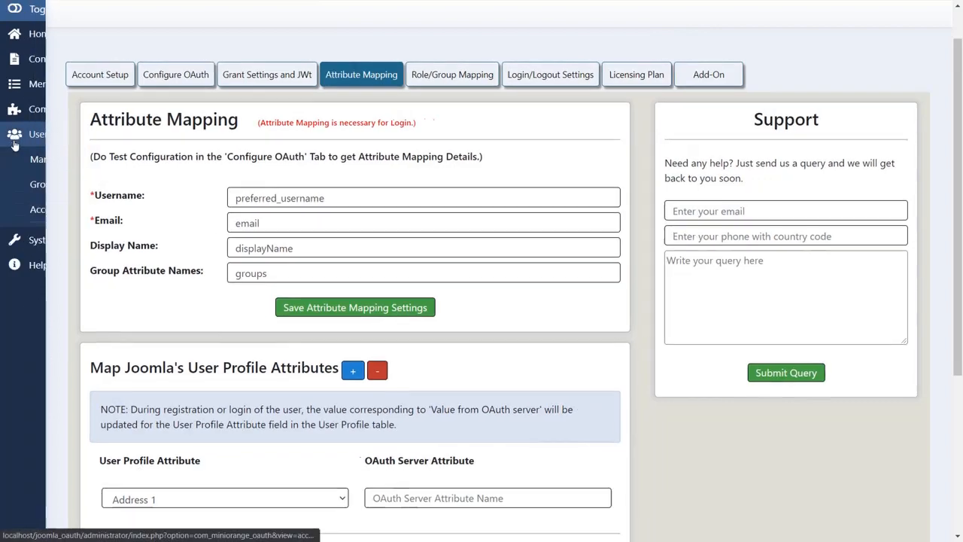
left_click(43, 235)
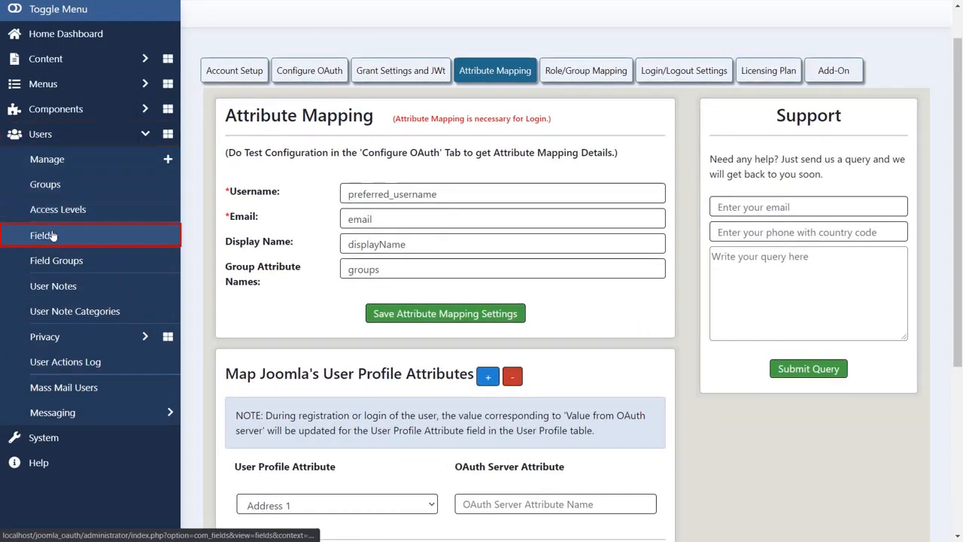
Create a Text user field titled 'field attribute for country' with name country, and save it.
left_click(235, 72)
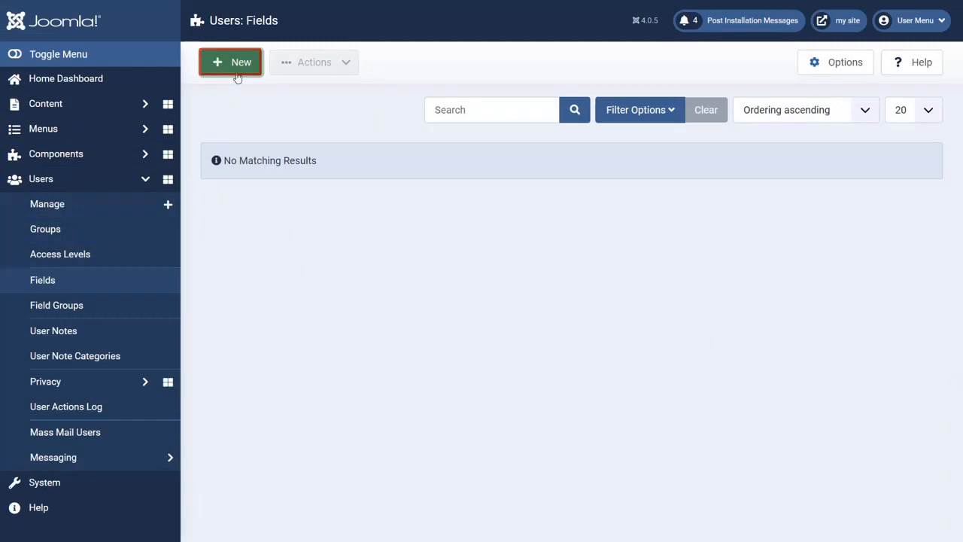
left_click(223, 131)
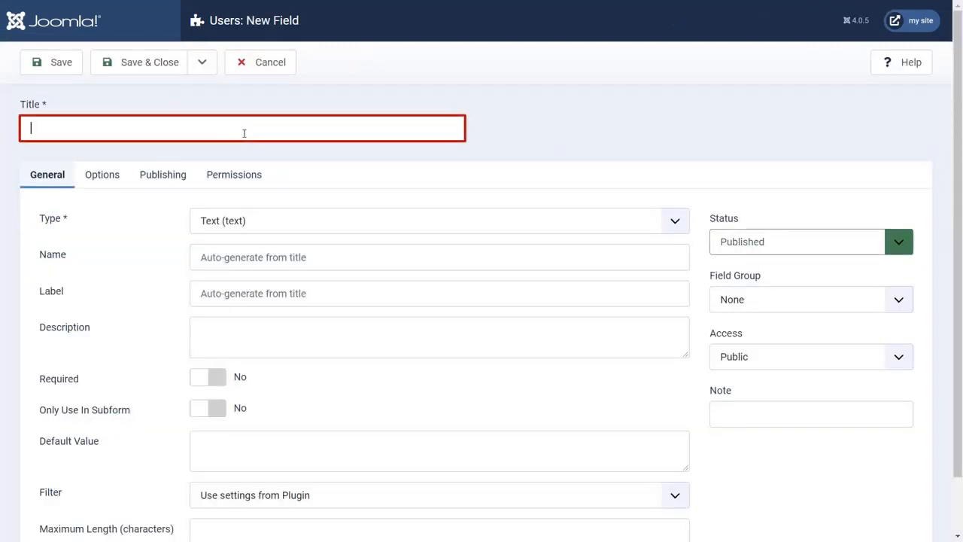
type("field attribute for country")
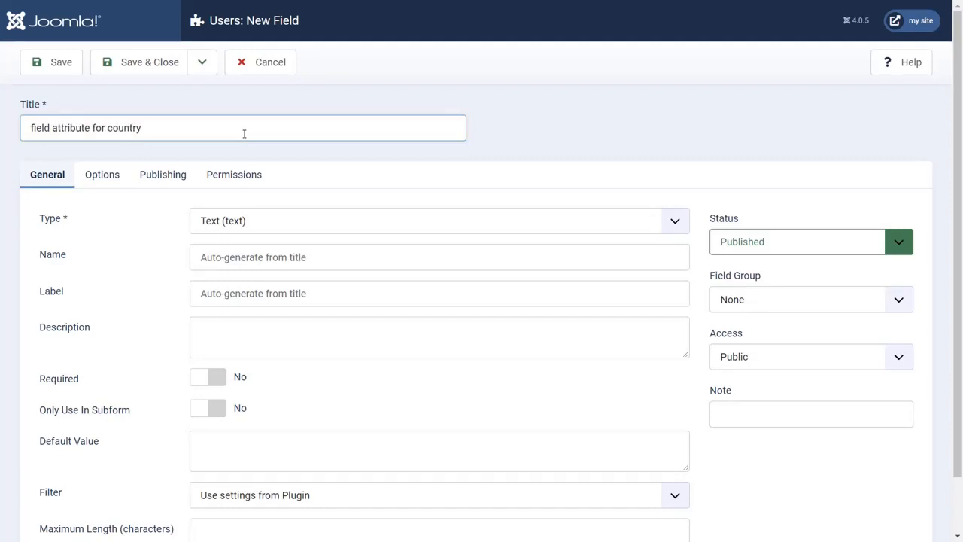
key("Tab")
left_click(265, 223)
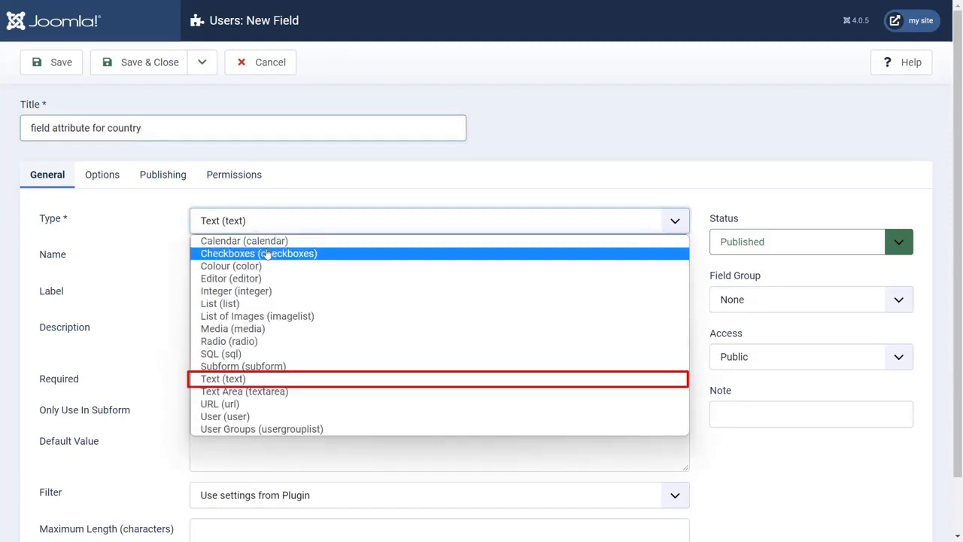
left_click(235, 382)
left_click(211, 256)
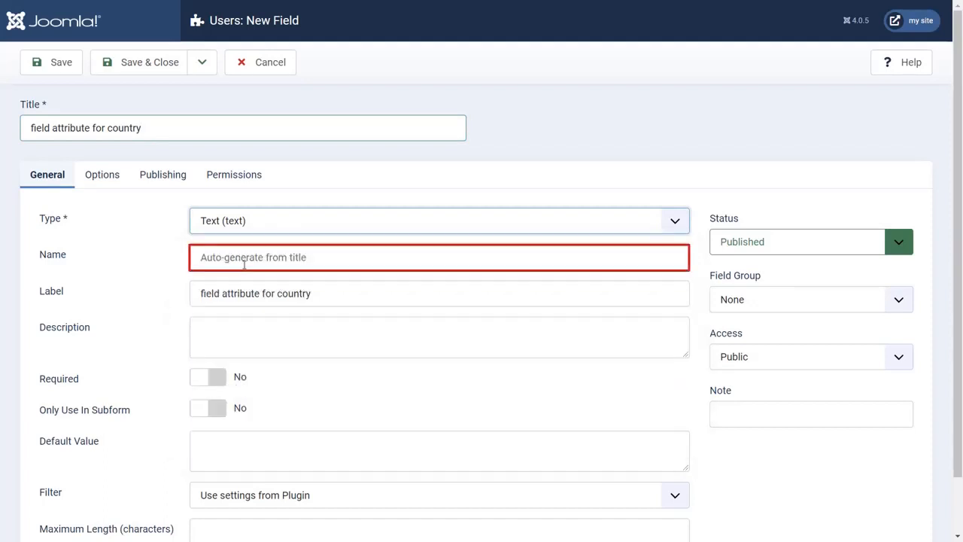
type("cou")
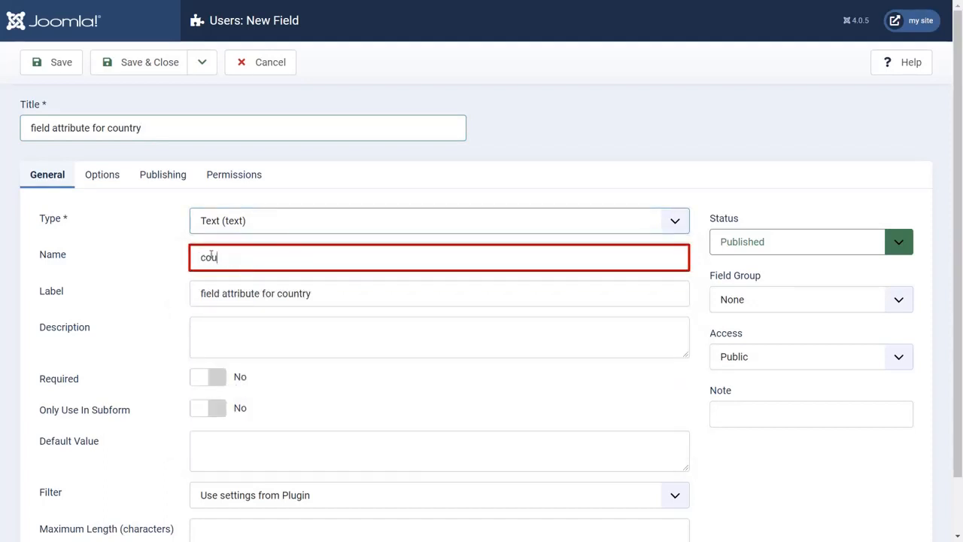
type("ntry")
left_click(321, 295)
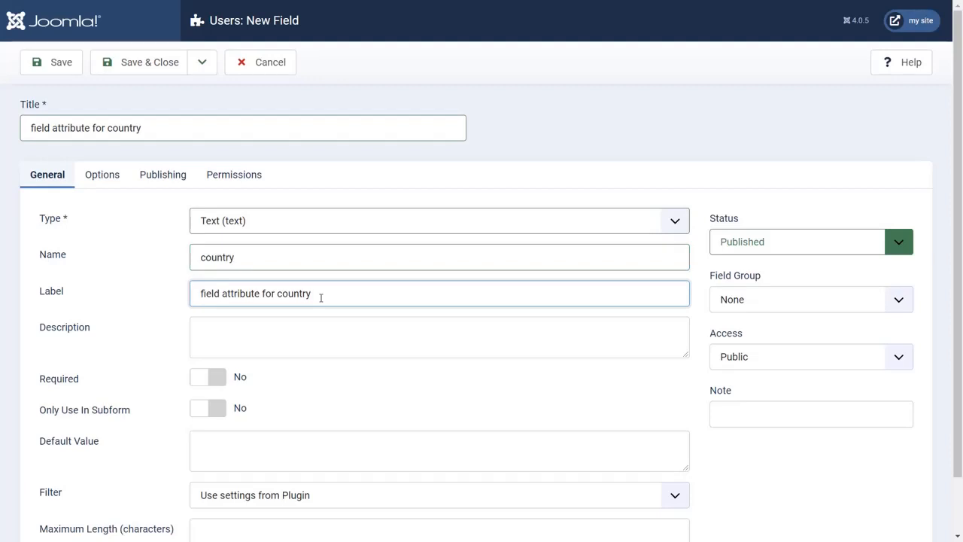
left_click(164, 73)
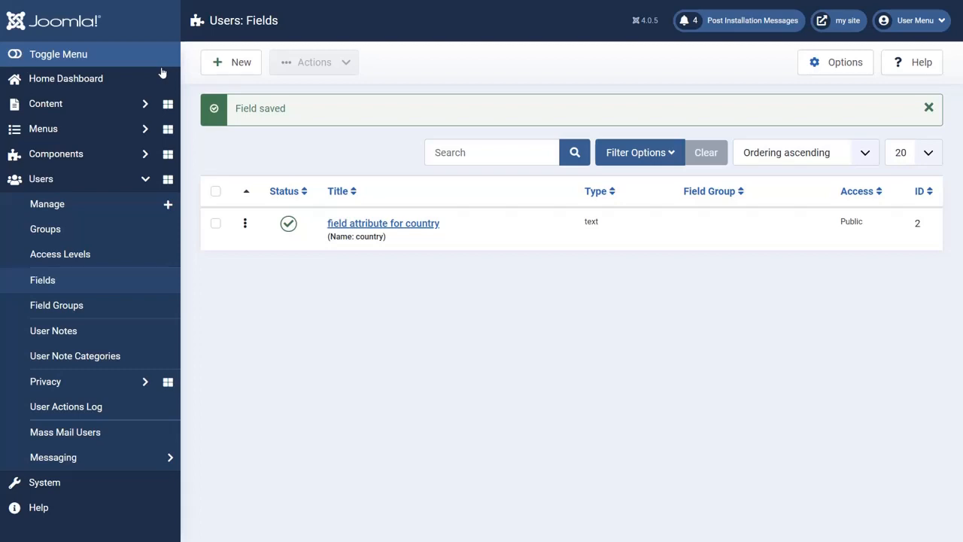
Return to the miniOrange OAuth Client's Attribute Mapping settings.
left_click(122, 156)
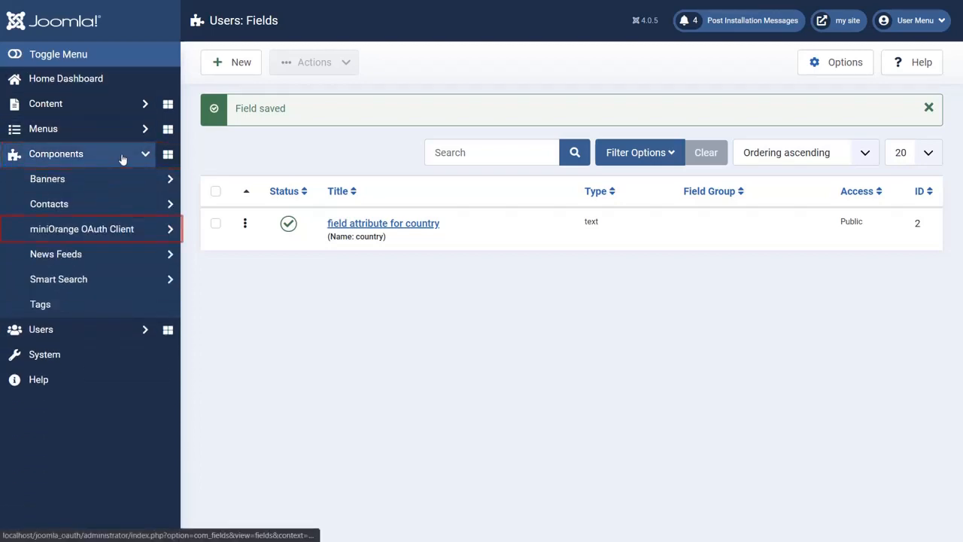
left_click(116, 231)
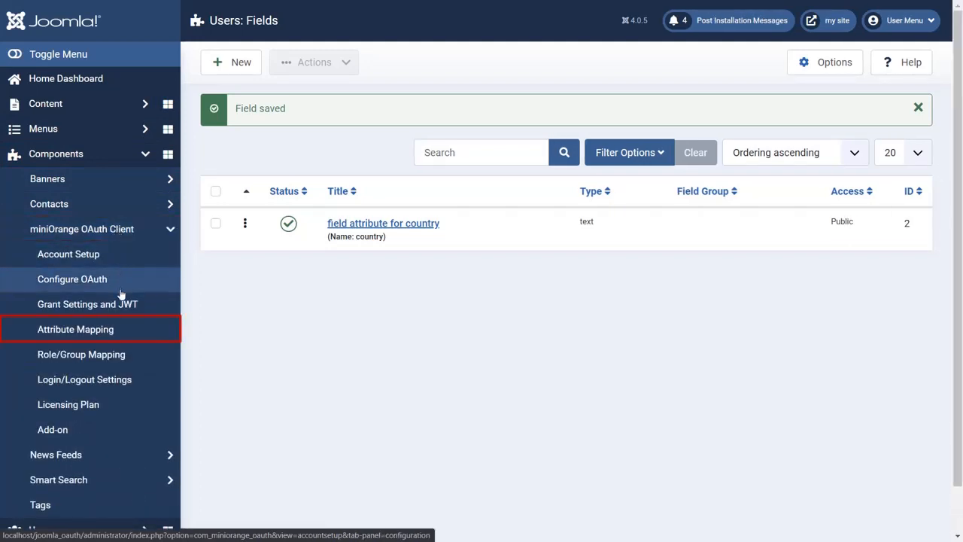
left_click(118, 324)
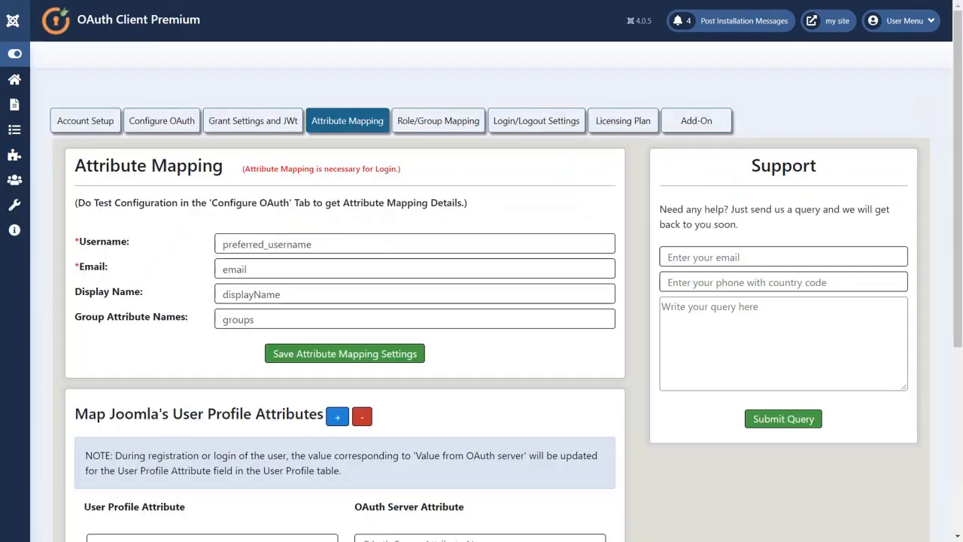
scroll(482, 355, "down", 4)
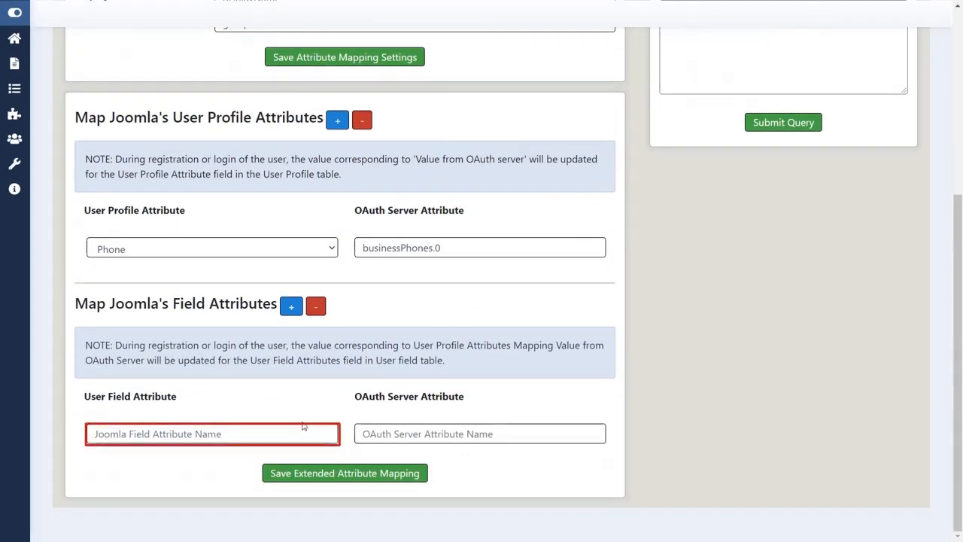
Map 'field attribute for country' to server attribute country, save, and show the Login URL.
left_click(286, 434)
type("f")
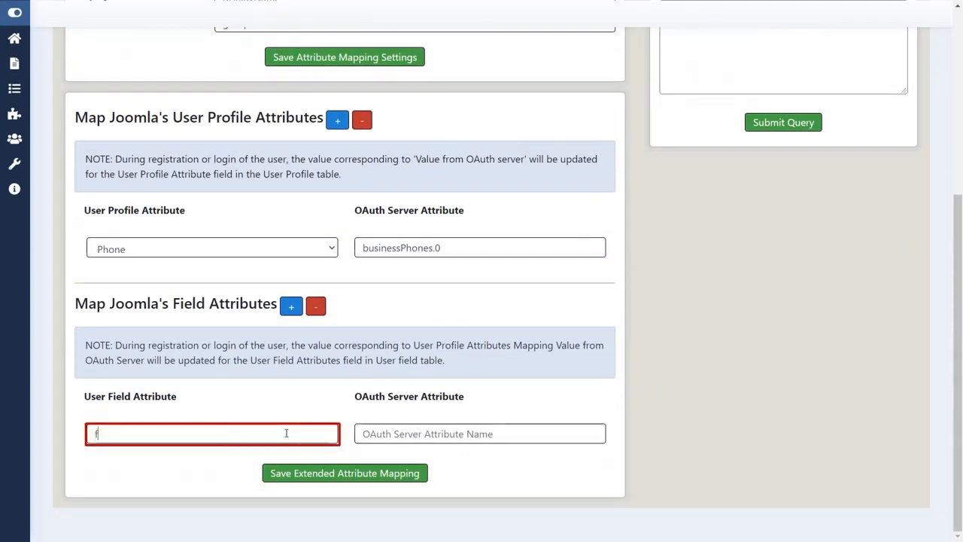
type("ield attribute for country")
left_click(364, 434)
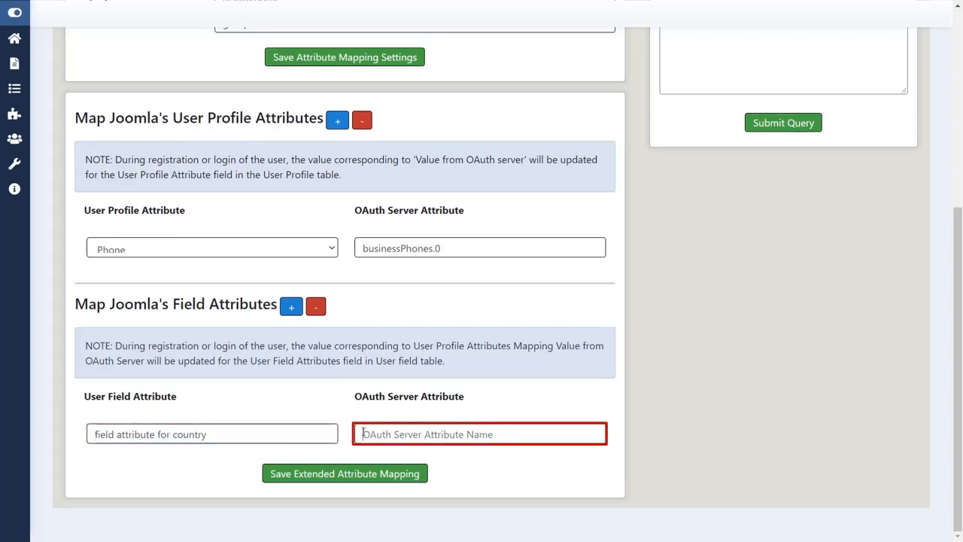
key("alt+Tab")
left_click_drag(498, 240, 451, 243)
key("ctrl+c")
key("alt+Tab")
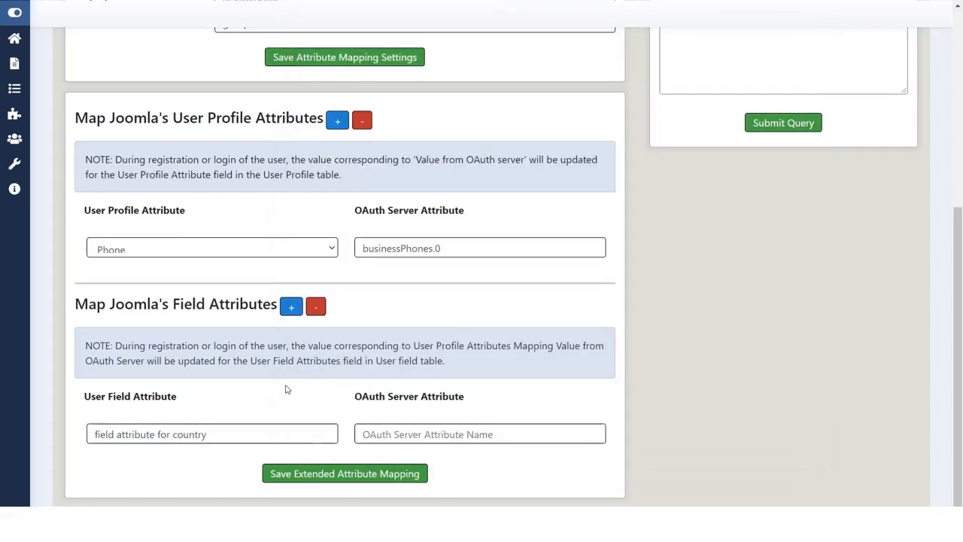
key("ctrl+v")
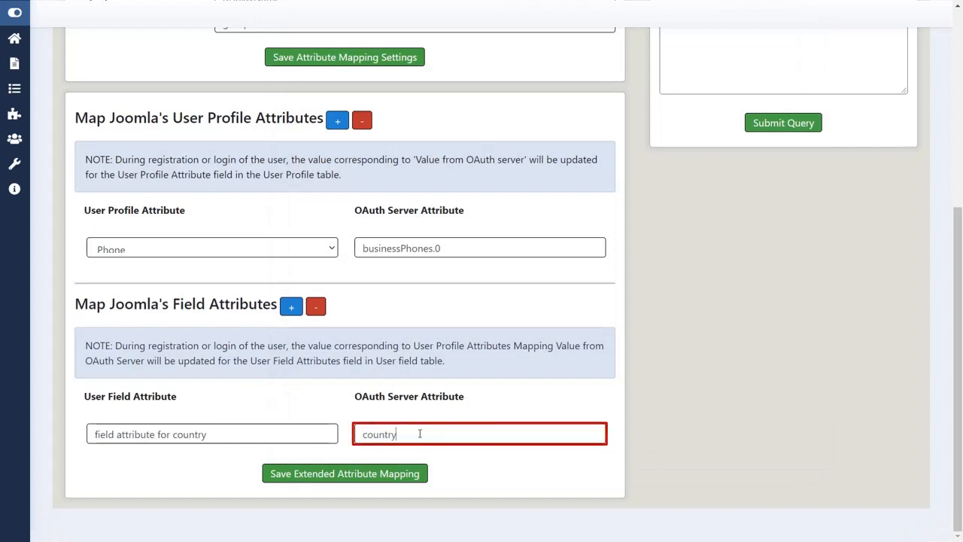
left_click(412, 473)
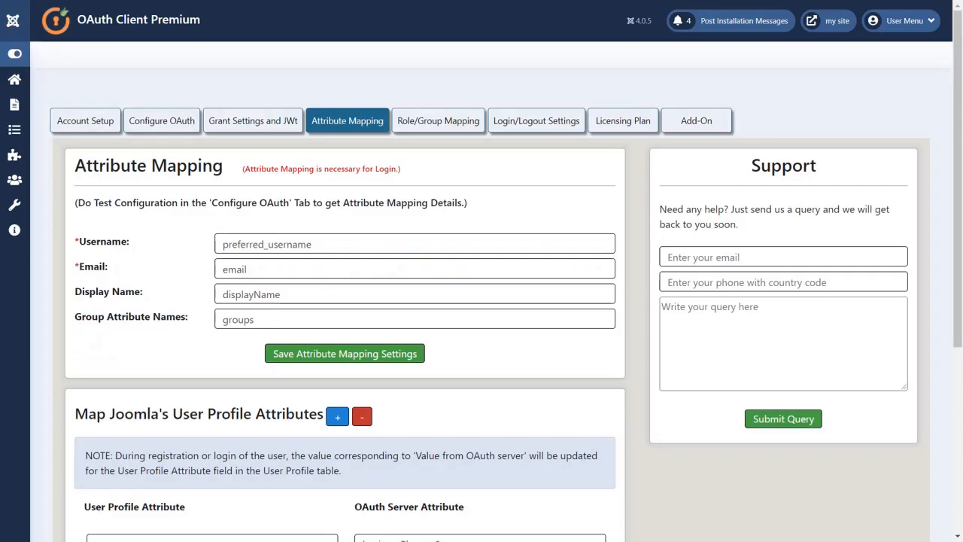
left_click(180, 123)
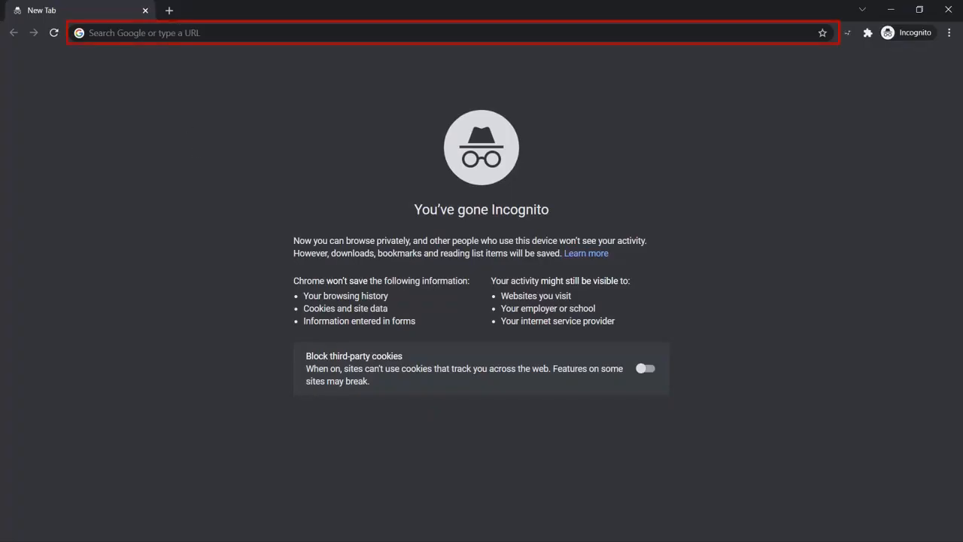
Load the Azure AD login URL in Incognito and sign in with the Microsoft account credentials.
left_click(161, 38)
key("ctrl+v")
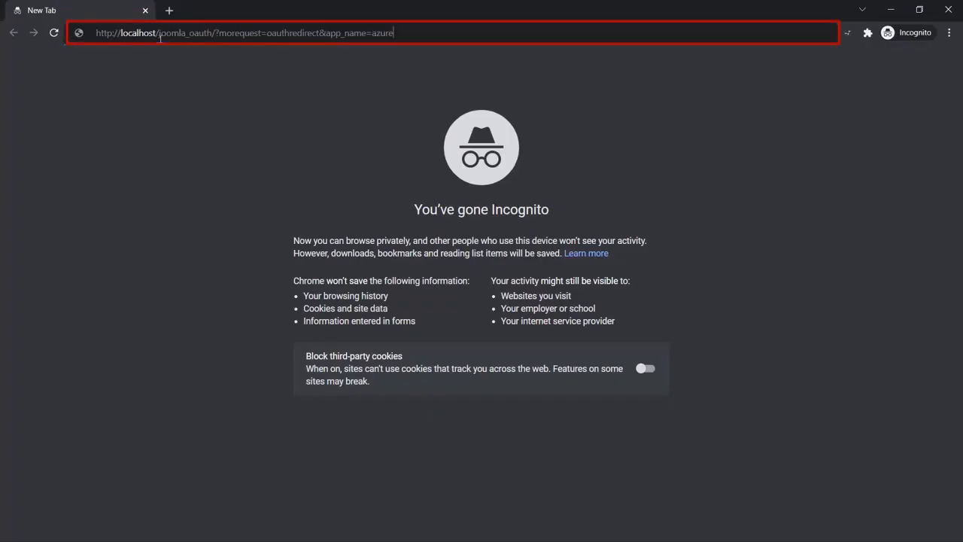
key("Return")
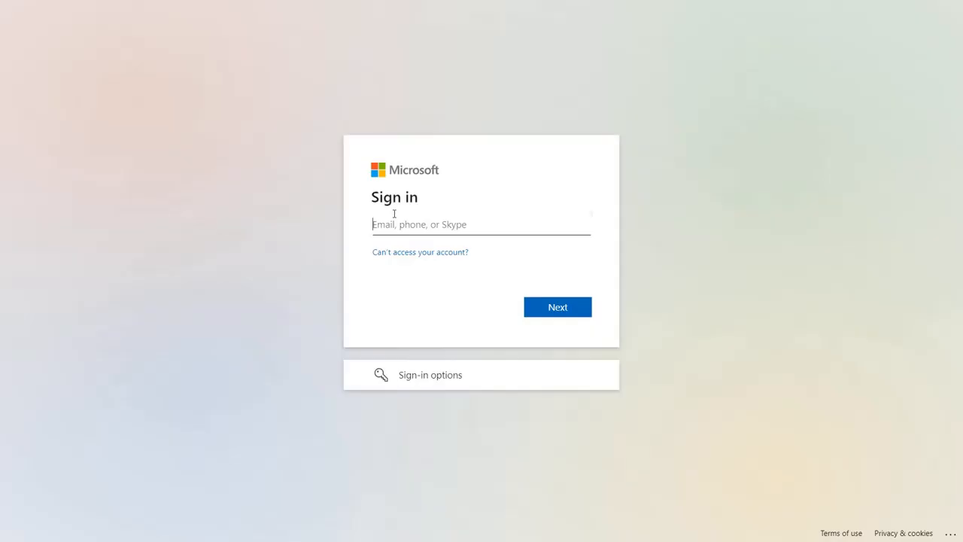
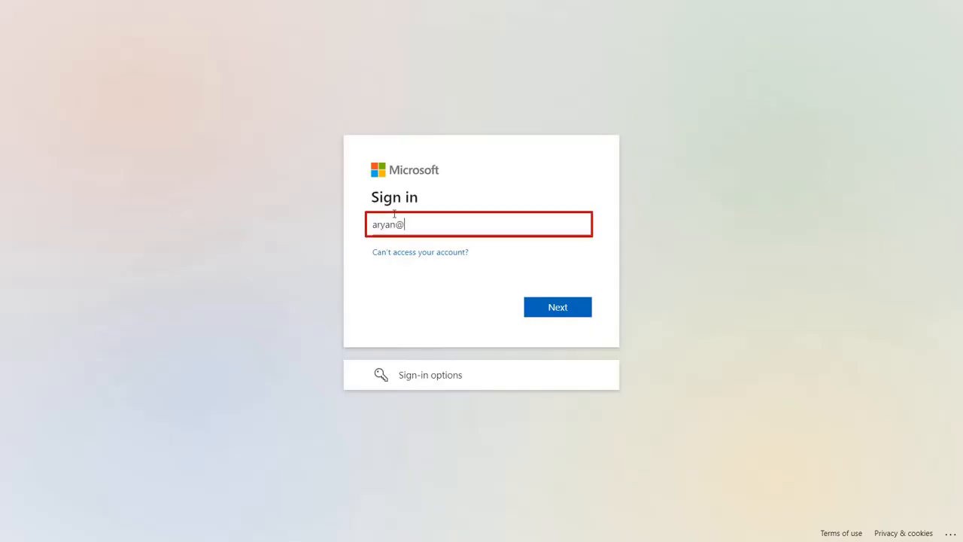
left_click(555, 308)
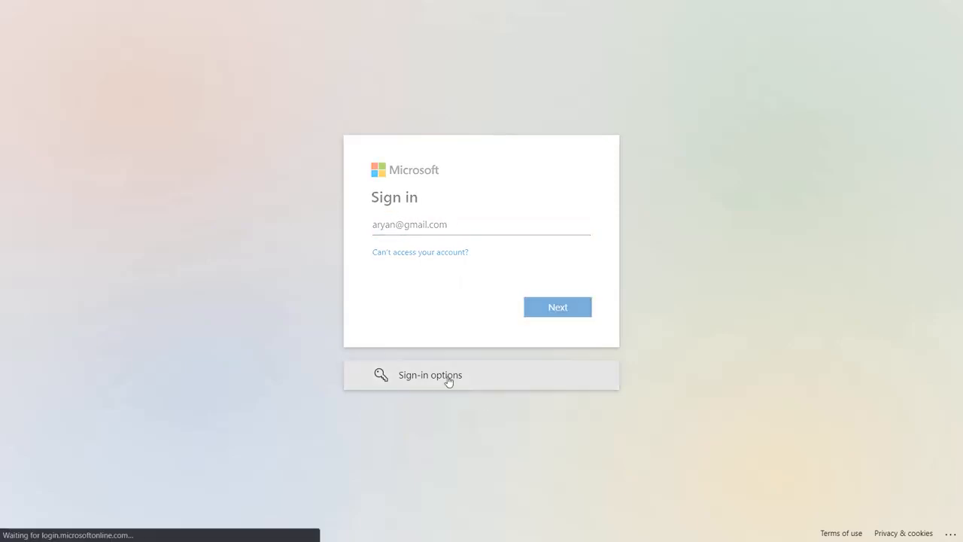
type("********")
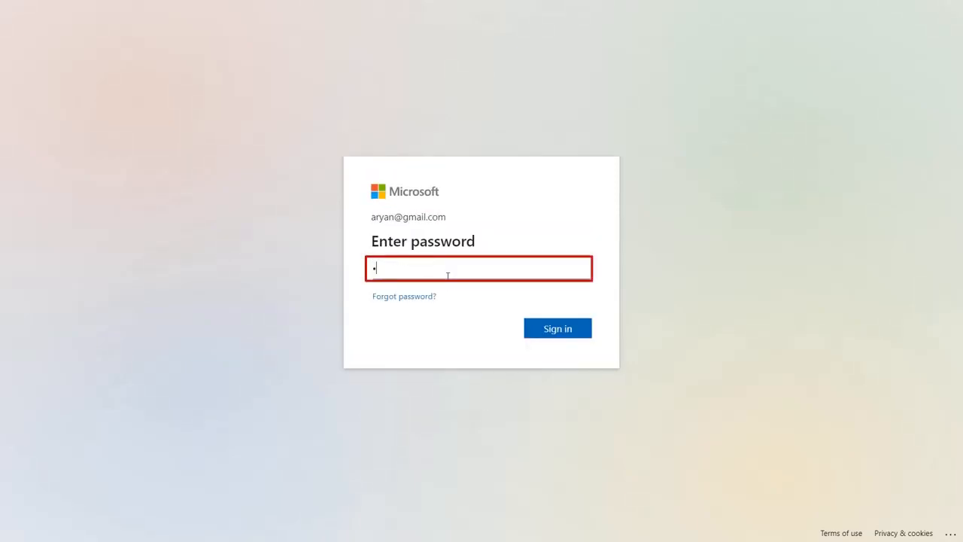
left_click(558, 329)
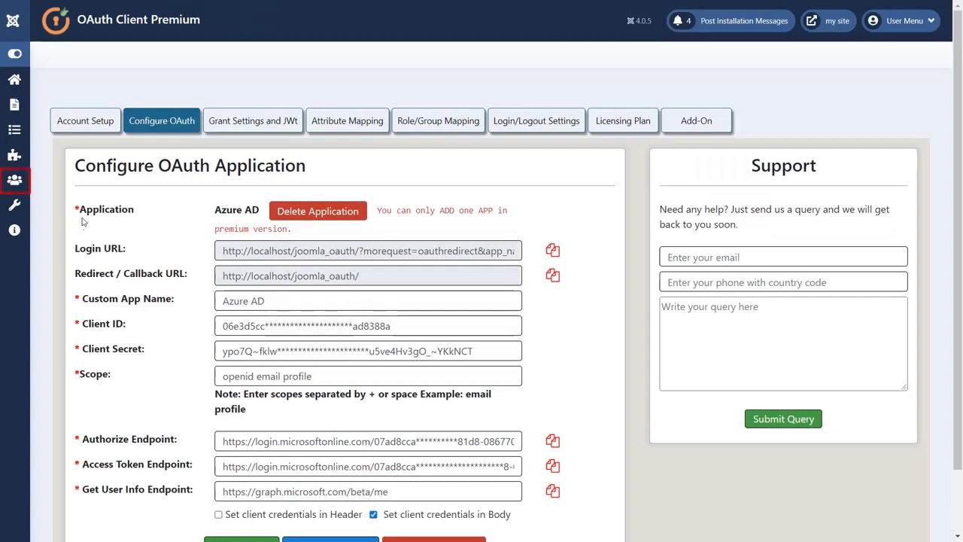
Inspect the new SSO user's User Profile and Fields tabs, then close without saving.
left_click(16, 179)
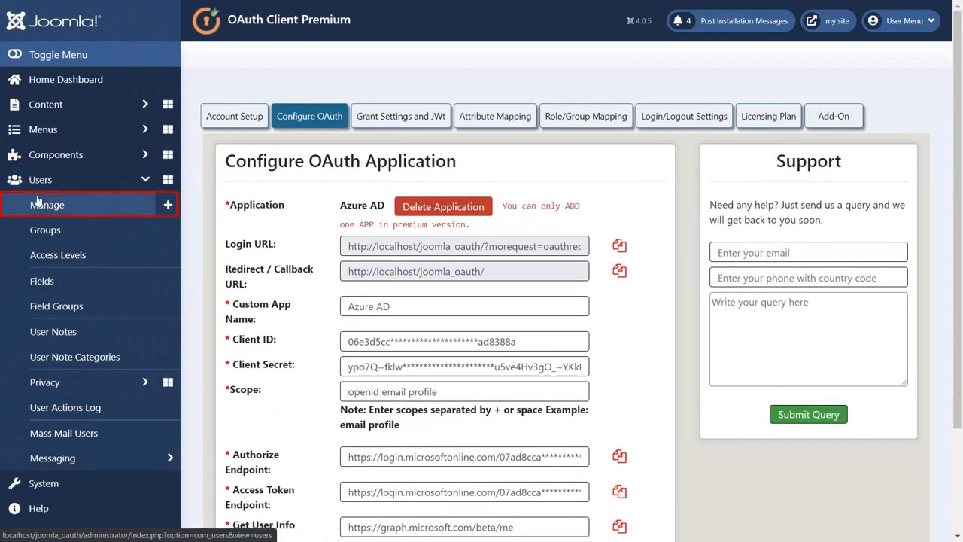
left_click(39, 199)
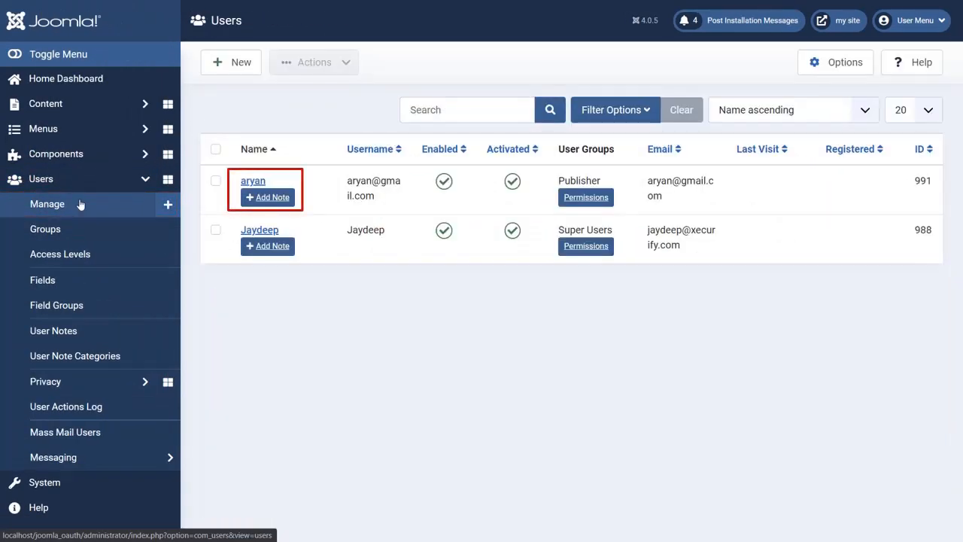
left_click(253, 181)
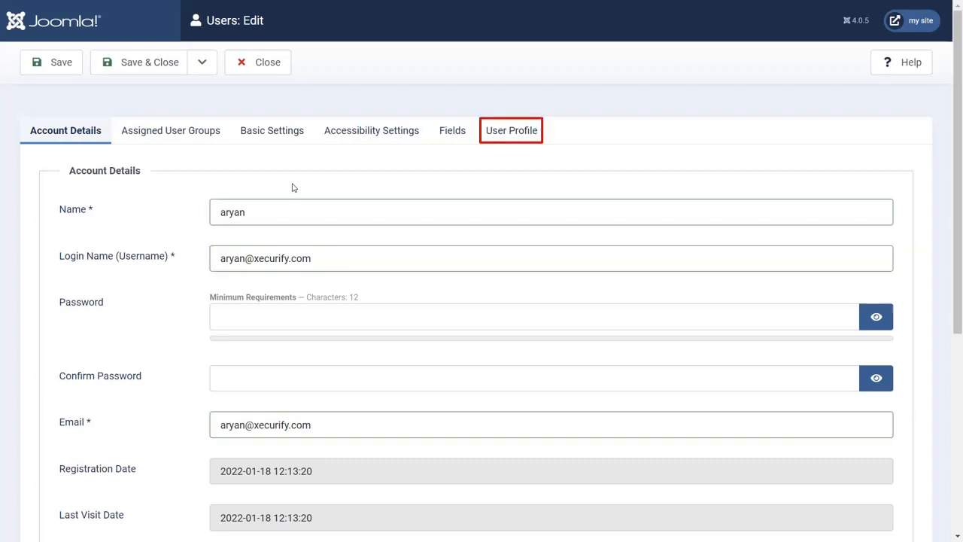
left_click(508, 133)
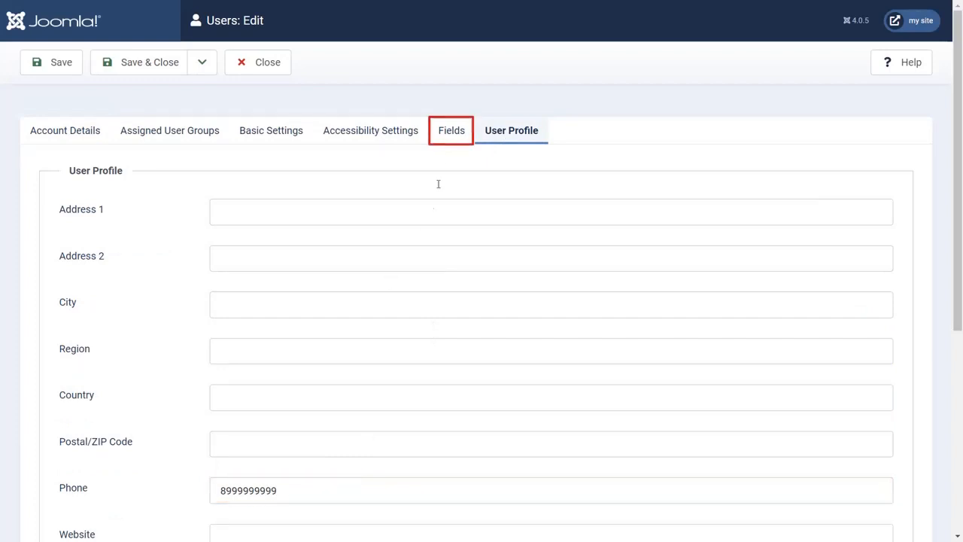
left_click(452, 130)
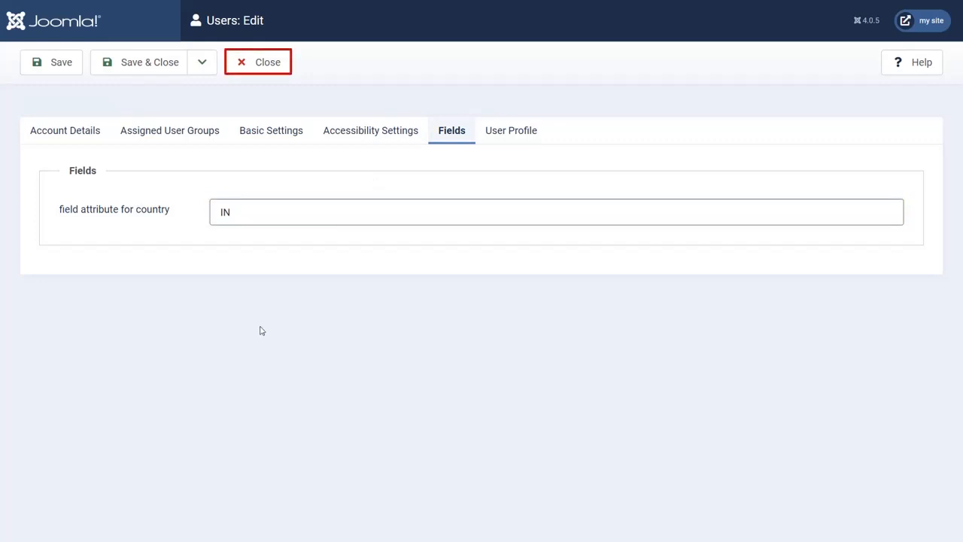
left_click(254, 68)
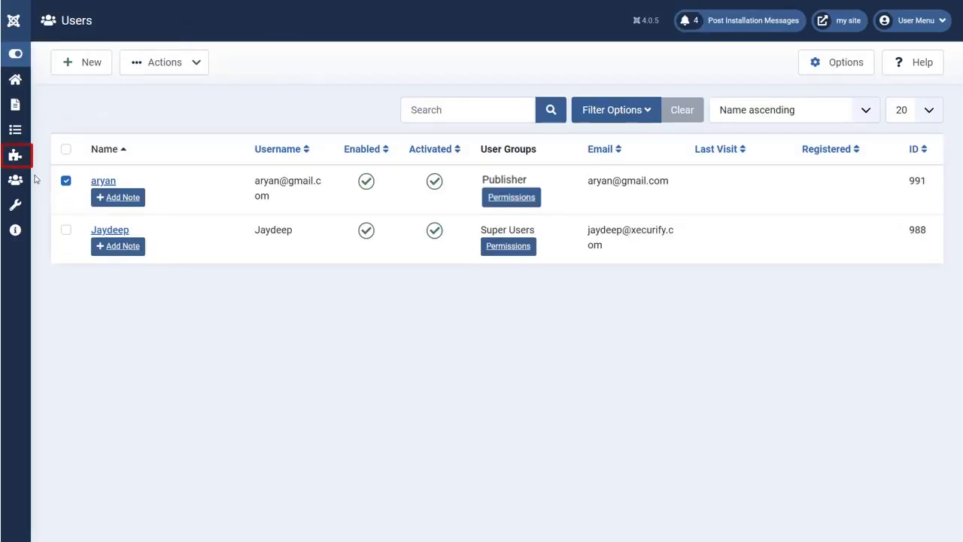
left_click(15, 155)
Enable role mapping with Administrator as the default group for new users and save.
left_click(120, 163)
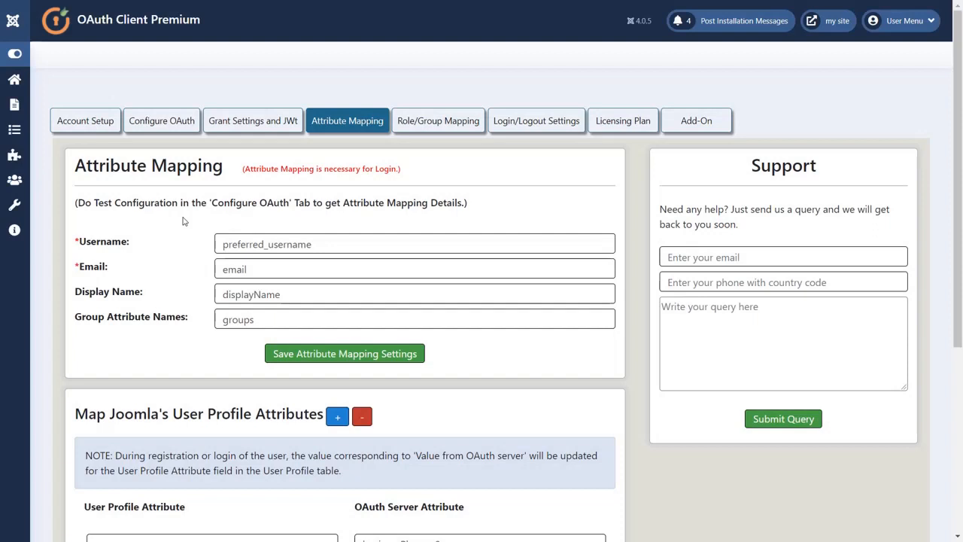
left_click(423, 122)
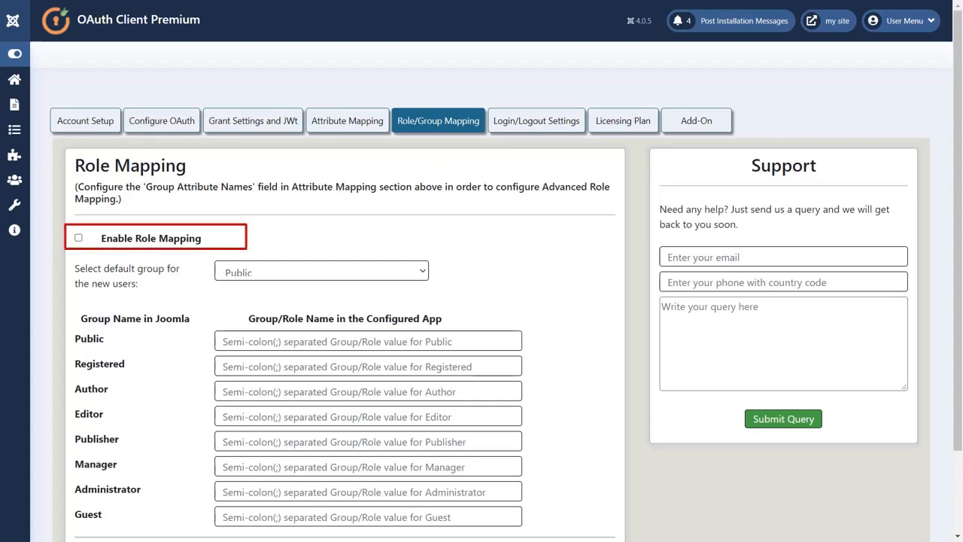
left_click(79, 238)
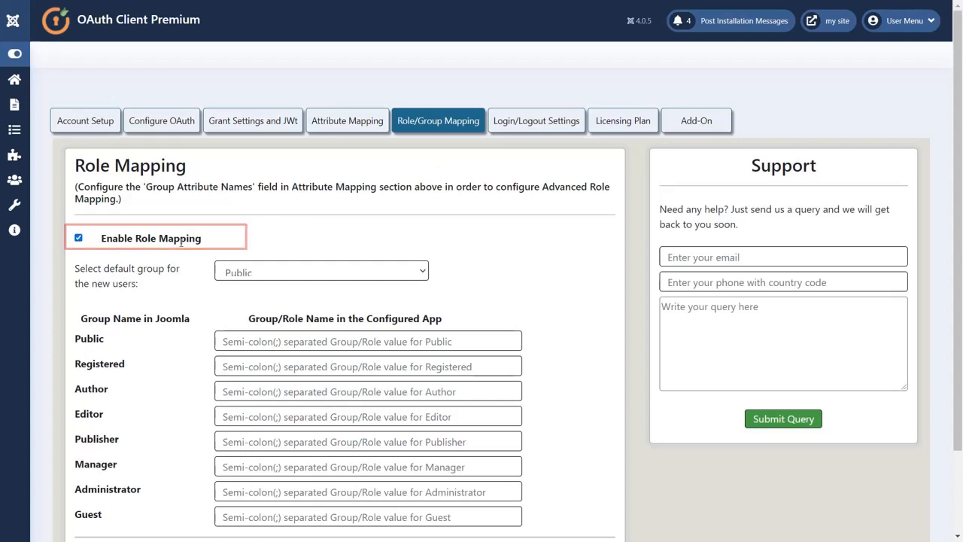
left_click(350, 273)
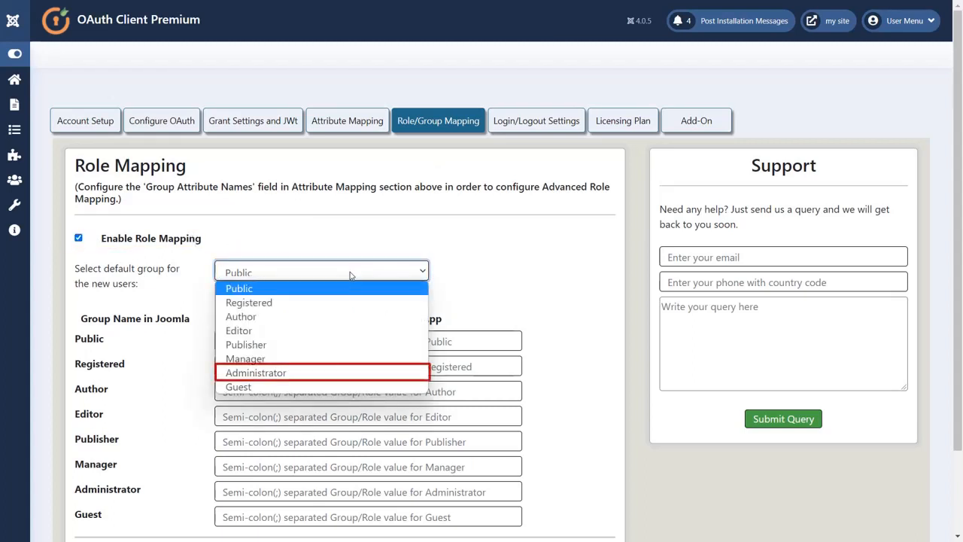
left_click(329, 365)
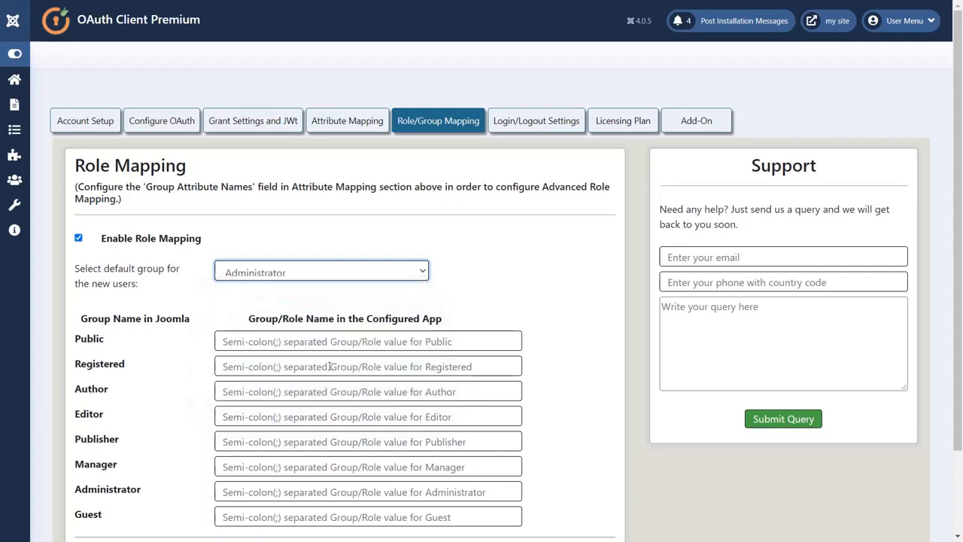
scroll(329, 367, "down", 2)
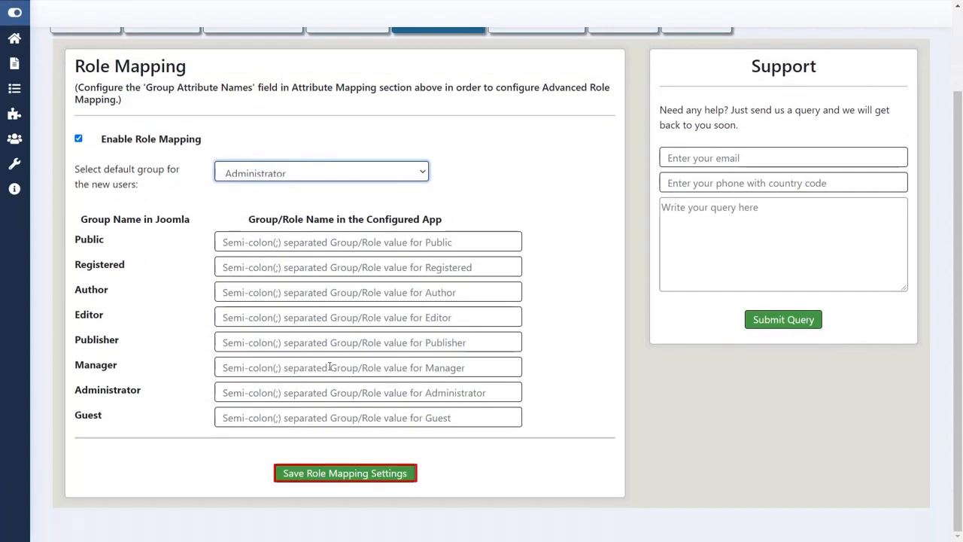
left_click(346, 473)
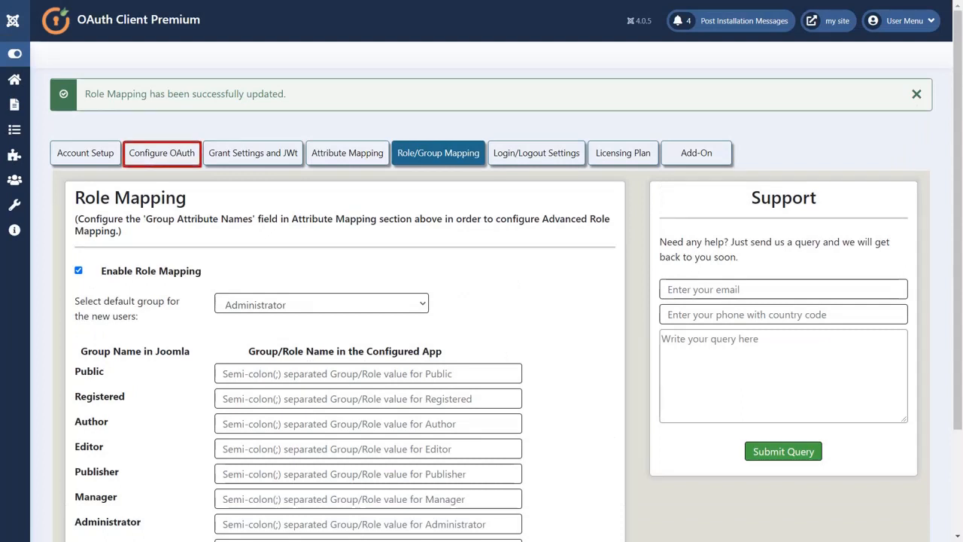
Reload the Azure AD login URL and sign in again with the Microsoft account and password.
left_click(164, 158)
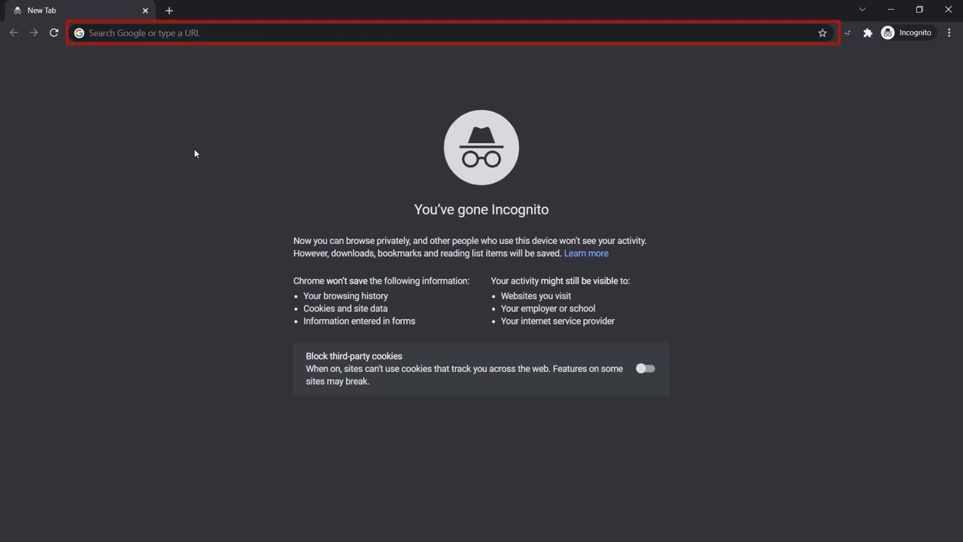
left_click(160, 38)
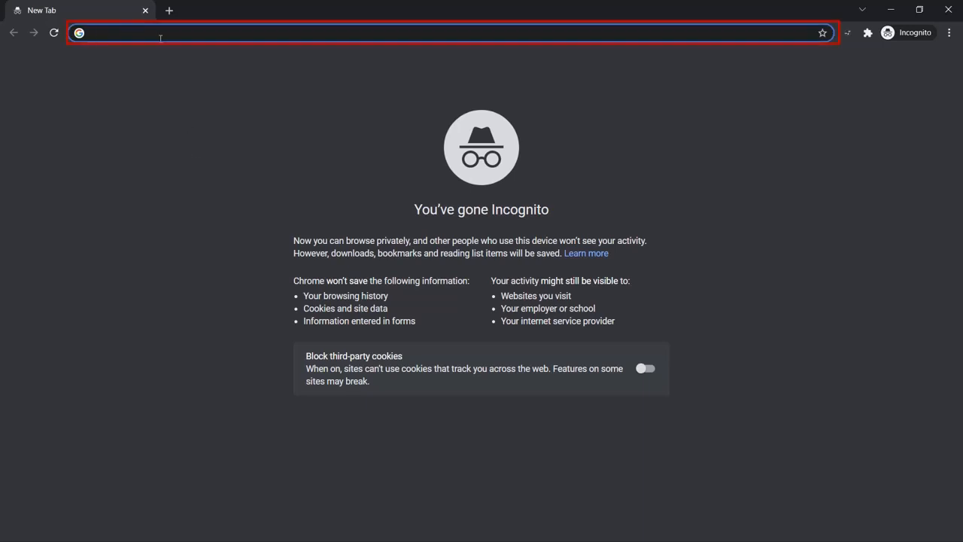
key("ctrl+v")
key("Return")
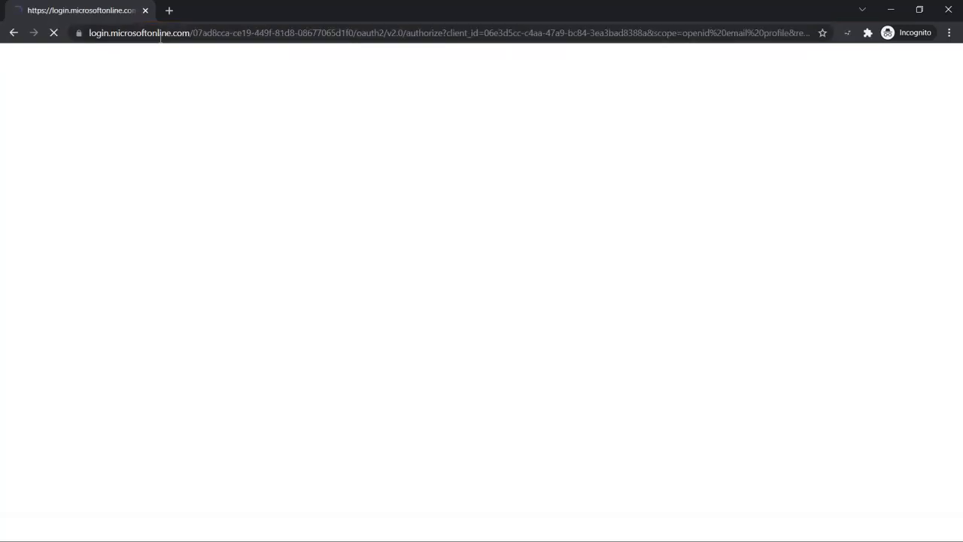
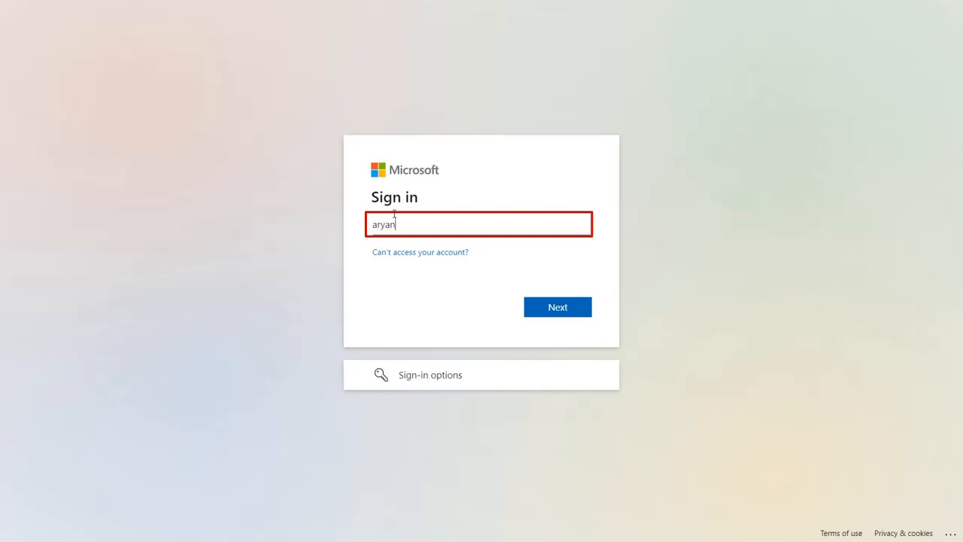
left_click(556, 313)
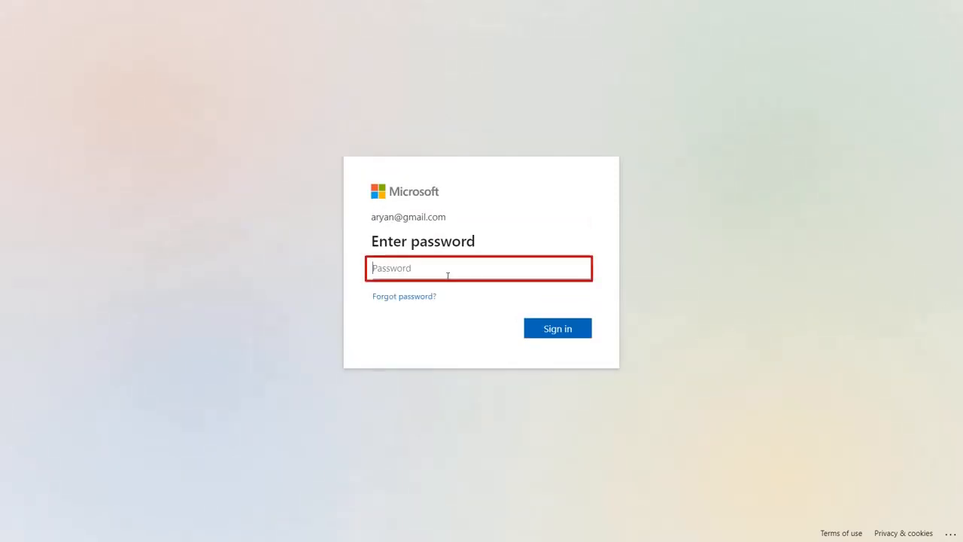
type("••••••••••")
key("Return")
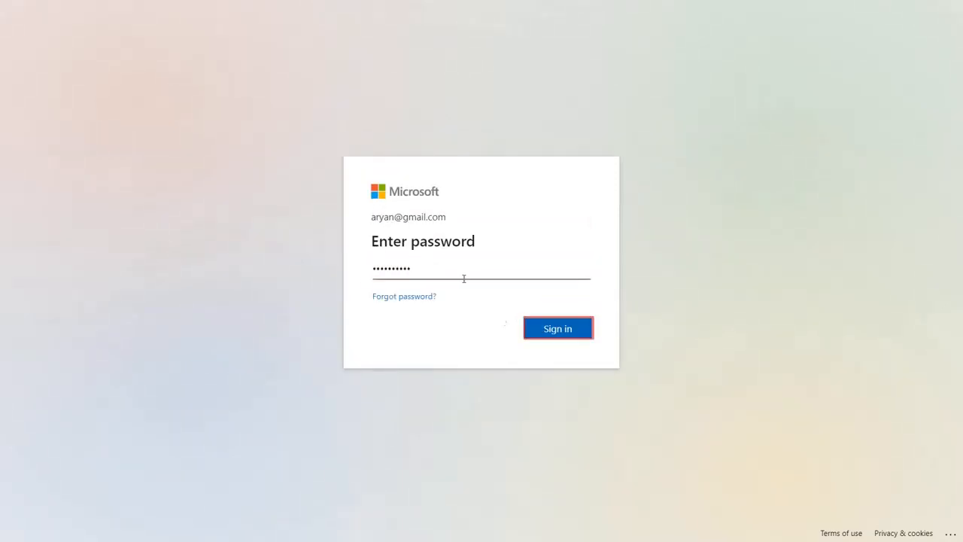
left_click(565, 336)
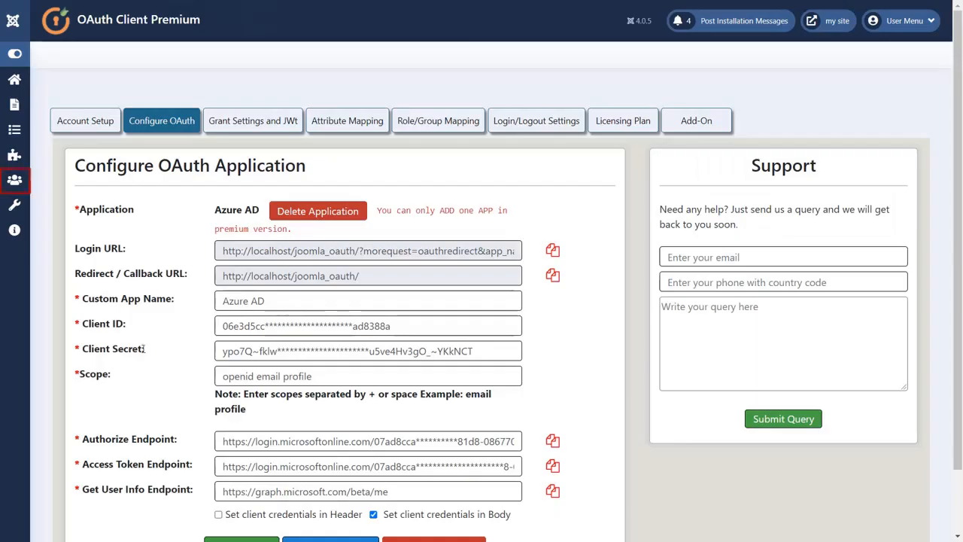
Check Users > Manage to confirm the Microsoft-signed-in user is in the Administrator group.
left_click(14, 180)
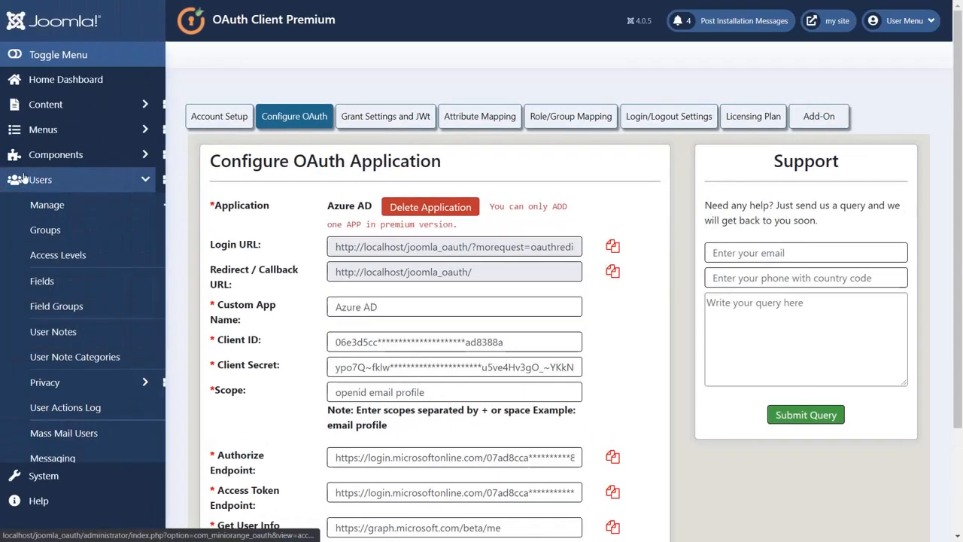
left_click(40, 202)
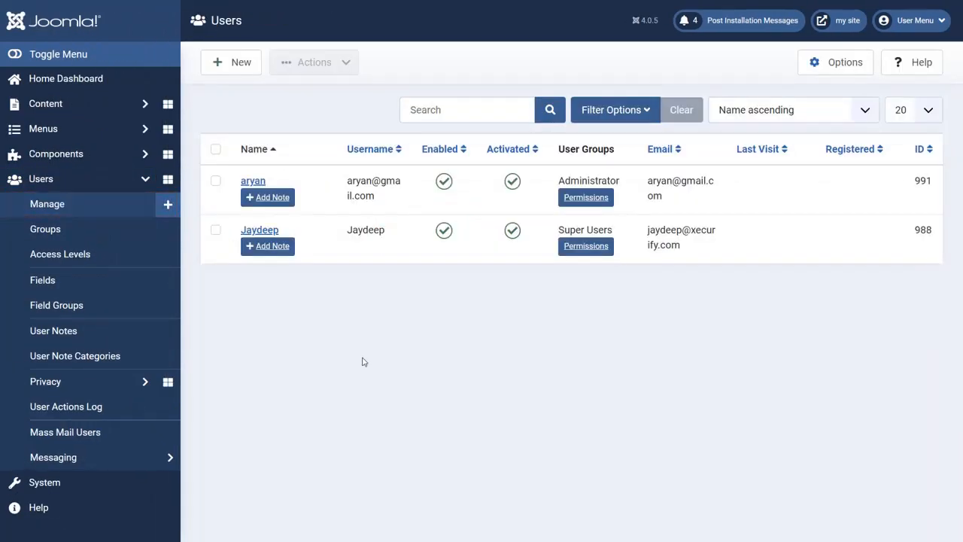
left_click(139, 54)
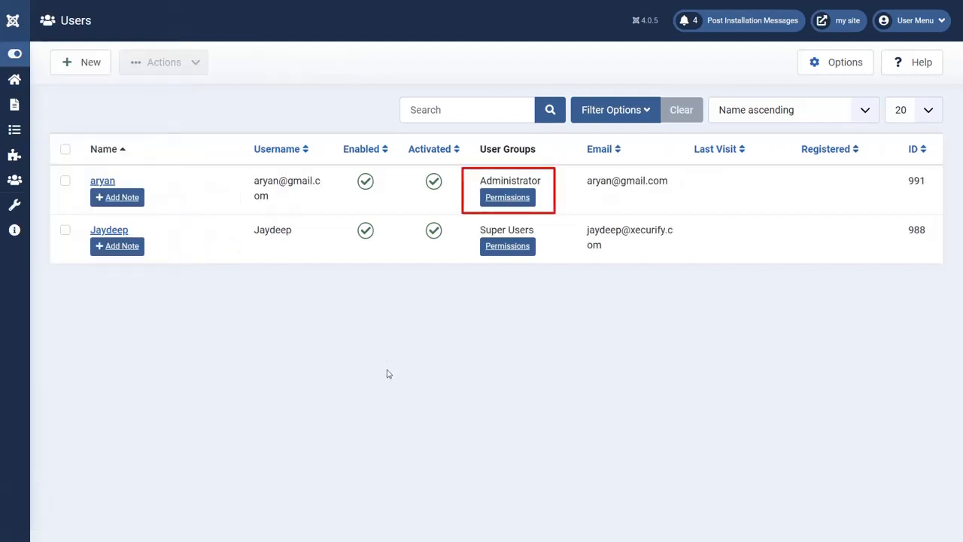
left_click_drag(469, 187, 545, 185)
left_click(588, 324)
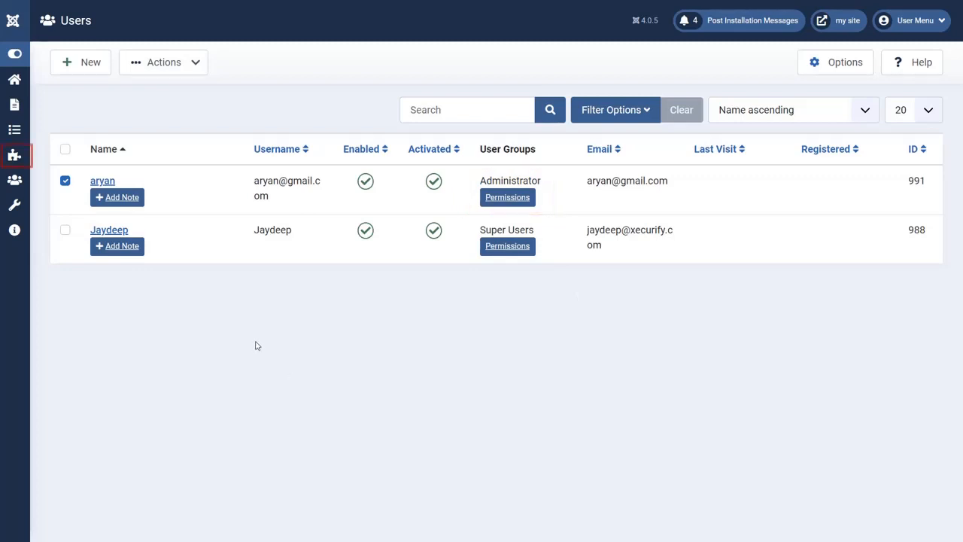
left_click(13, 155)
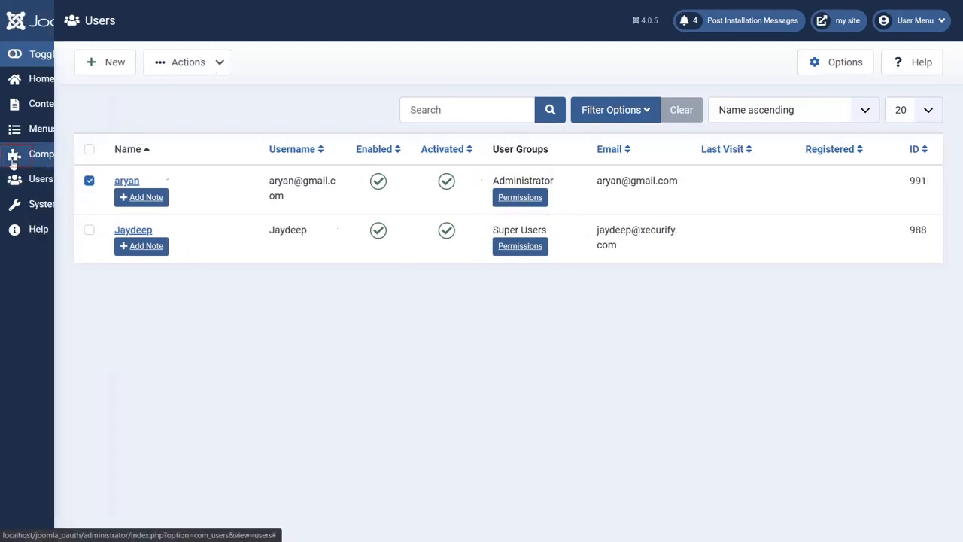
left_click(125, 165)
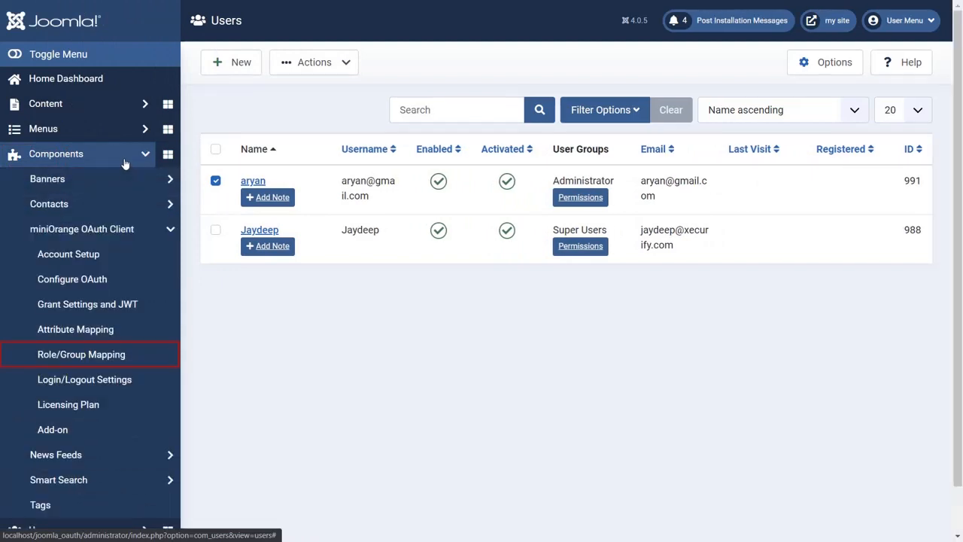
Run Test Configuration and copy the returned groups.0 Azure group ID.
left_click(121, 357)
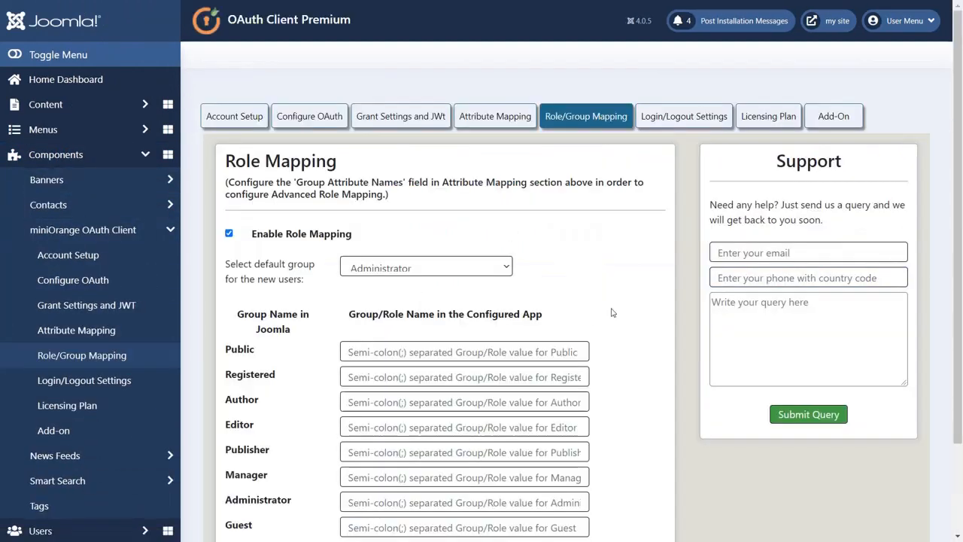
left_click(101, 56)
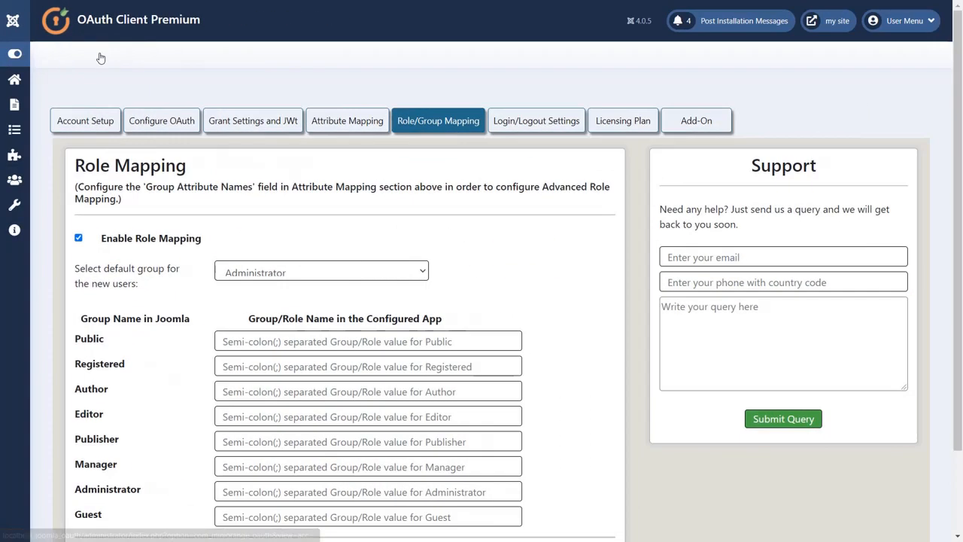
scroll(101, 58, "down", 1)
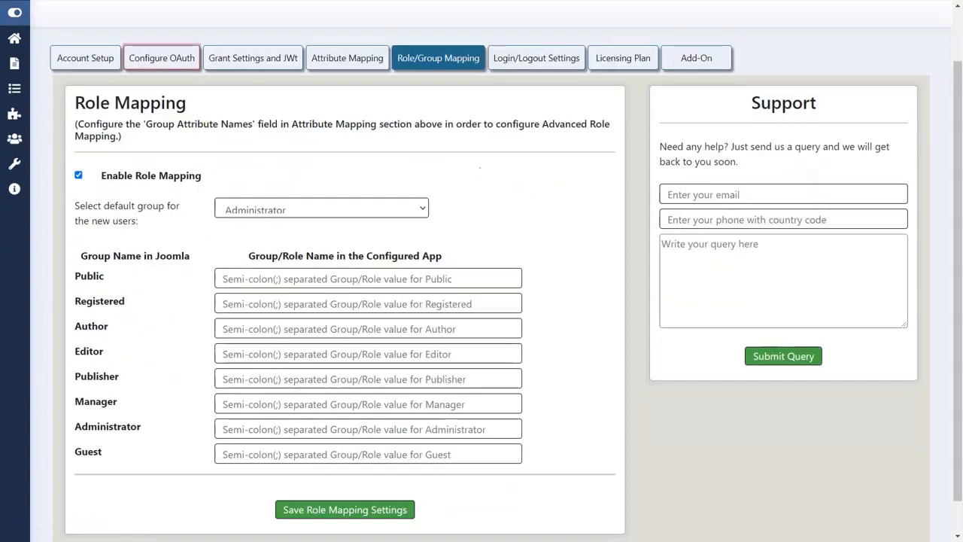
left_click(183, 71)
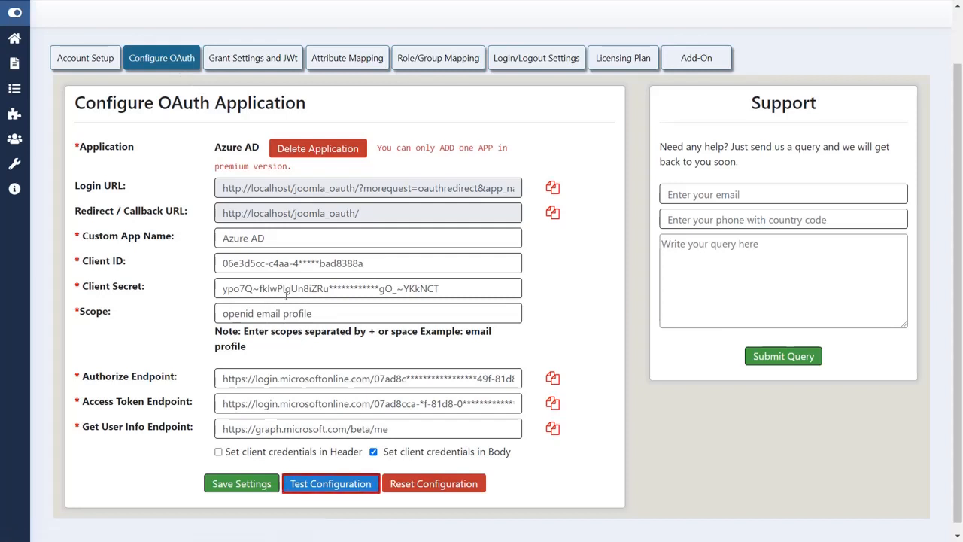
left_click(319, 482)
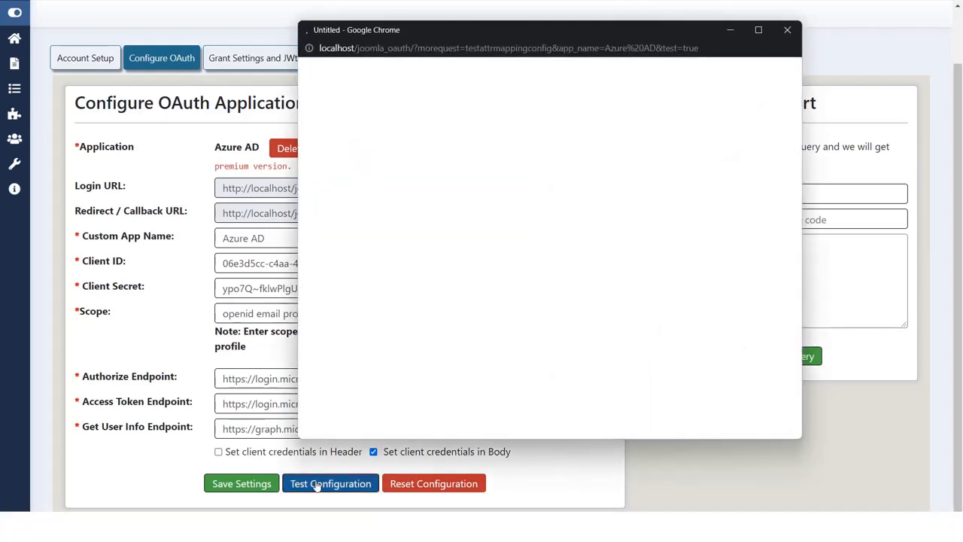
scroll(413, 351, "down", 2)
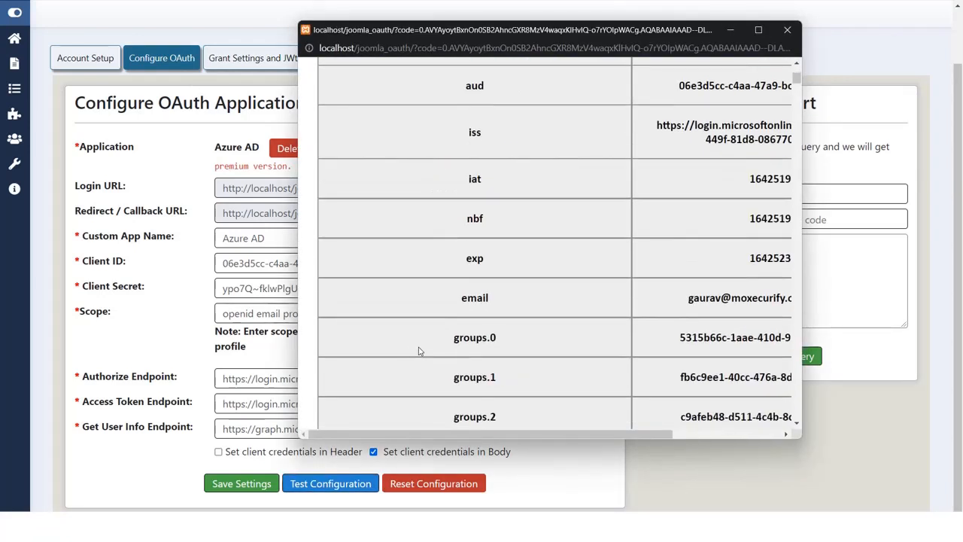
left_click_drag(661, 342, 792, 338)
key("ctrl+c")
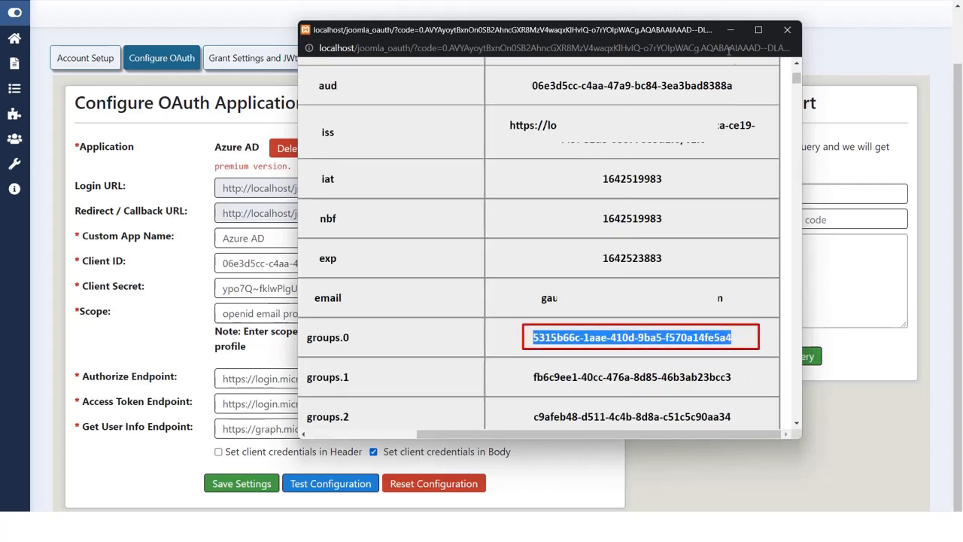
left_click(730, 29)
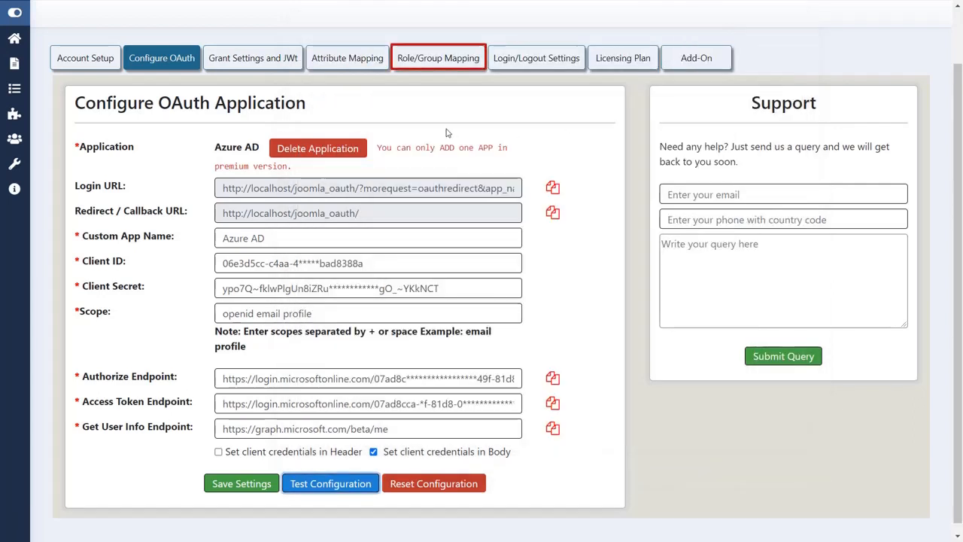
Paste 5315b66c-1aae-410d-9ba5-f570a14fe5a4 into the Author field and save the role mapping.
left_click(441, 58)
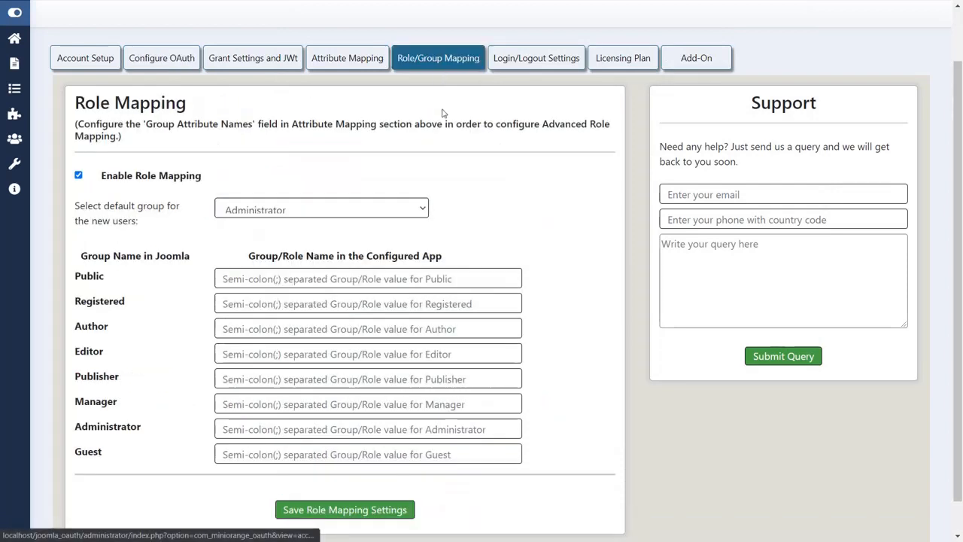
left_click(301, 329)
key("ctrl+v")
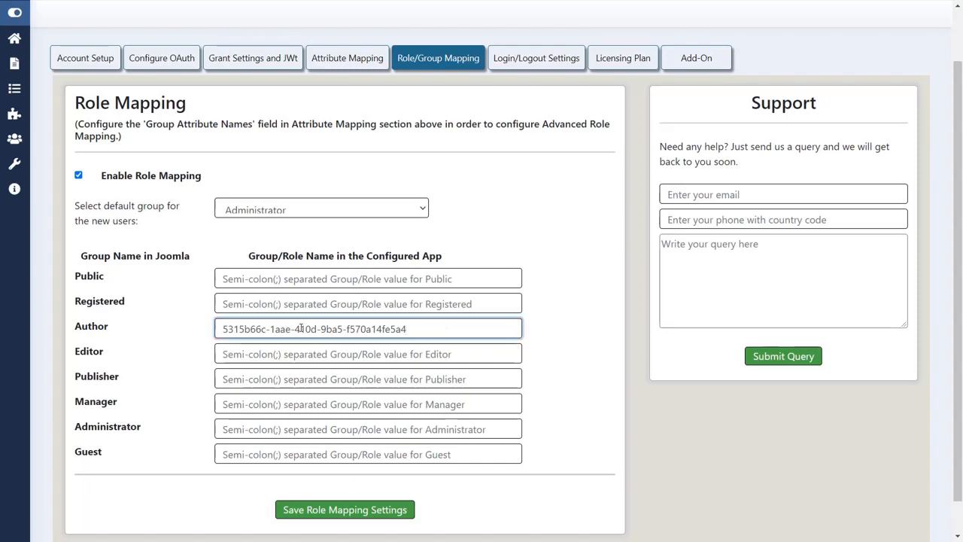
left_click(318, 509)
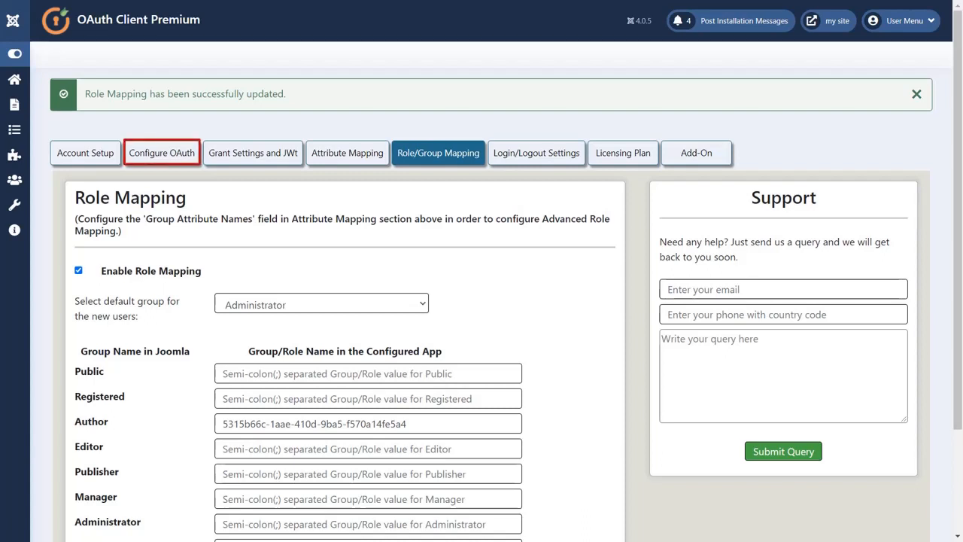
Open the oauthredirect SSO login URL in Incognito and submit the second test account's e-mail.
left_click(177, 166)
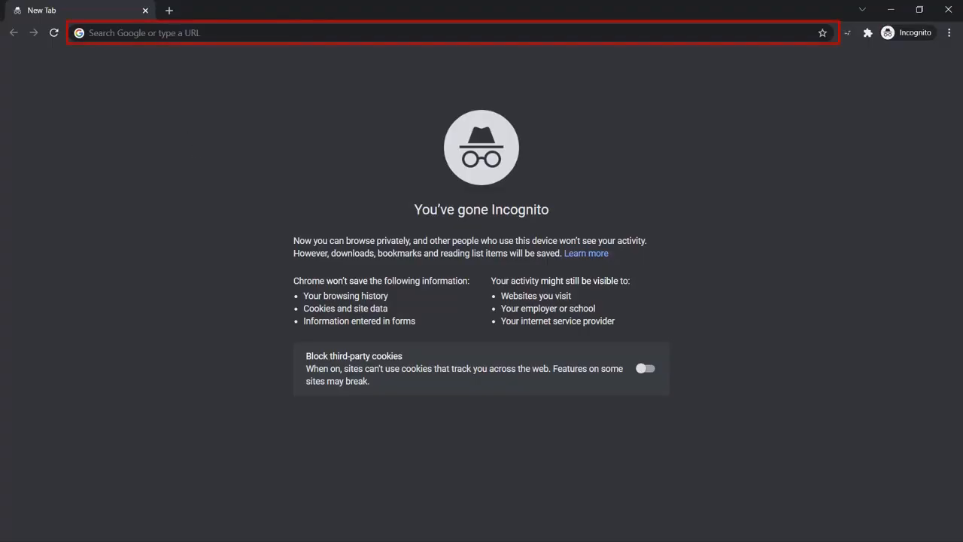
left_click(160, 37)
type("http://localhost/joomla_oauth/?morequest=oauthredirect&app_name=azure")
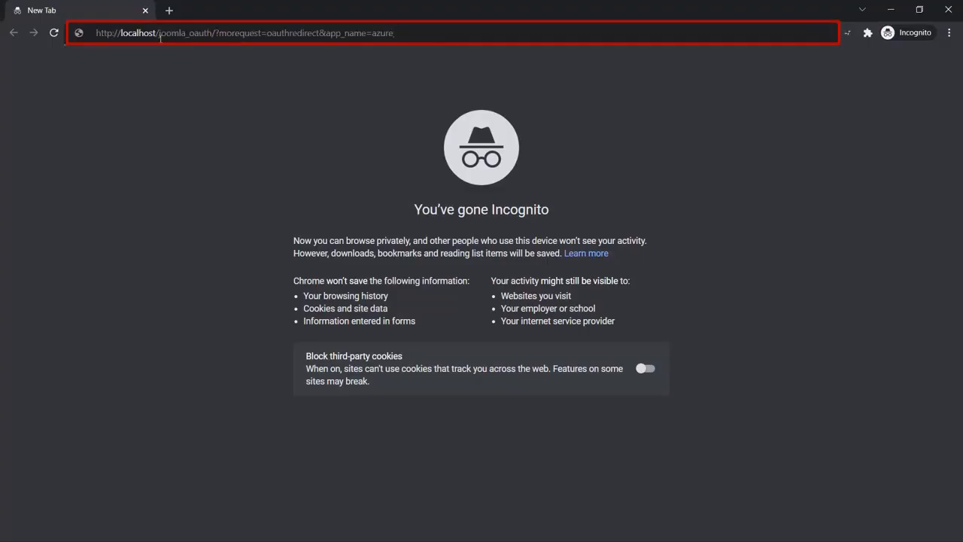
key("Return")
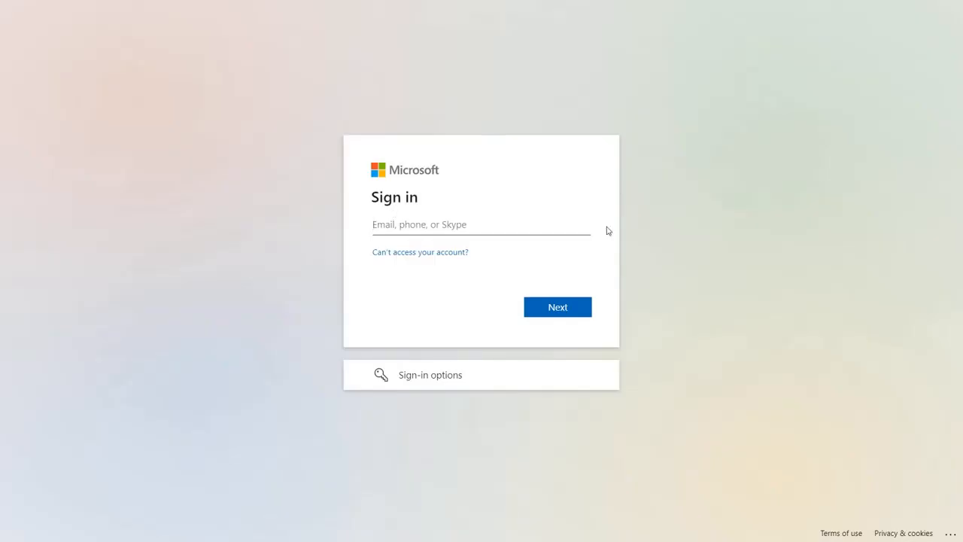
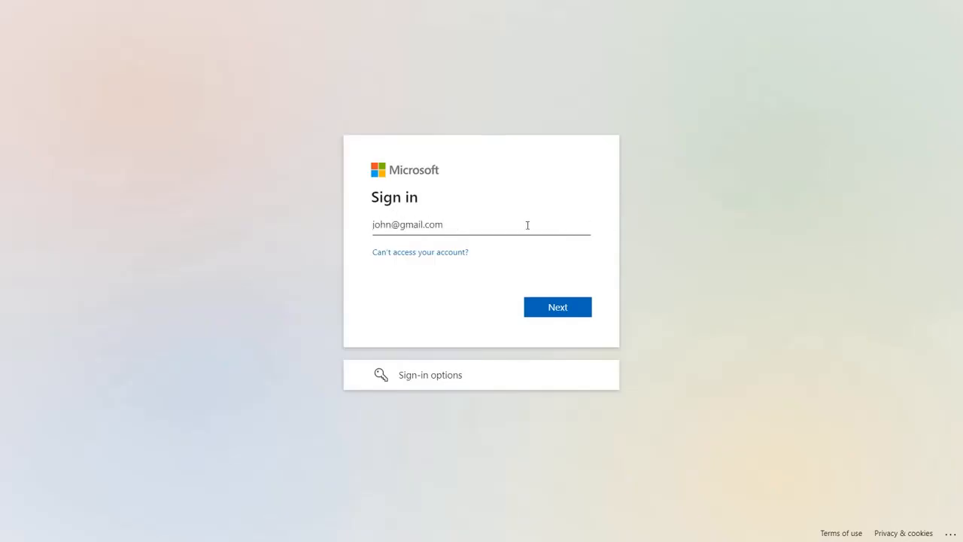
left_click(553, 312)
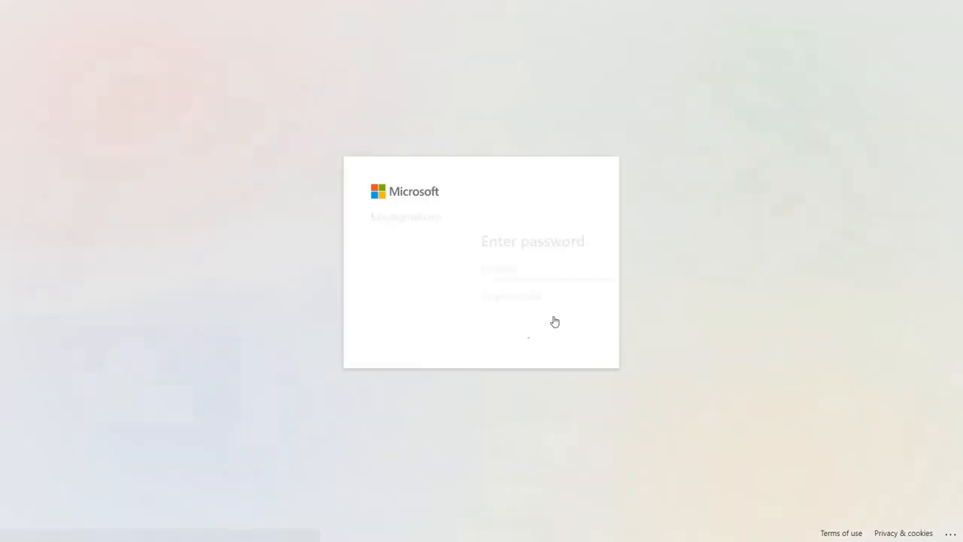
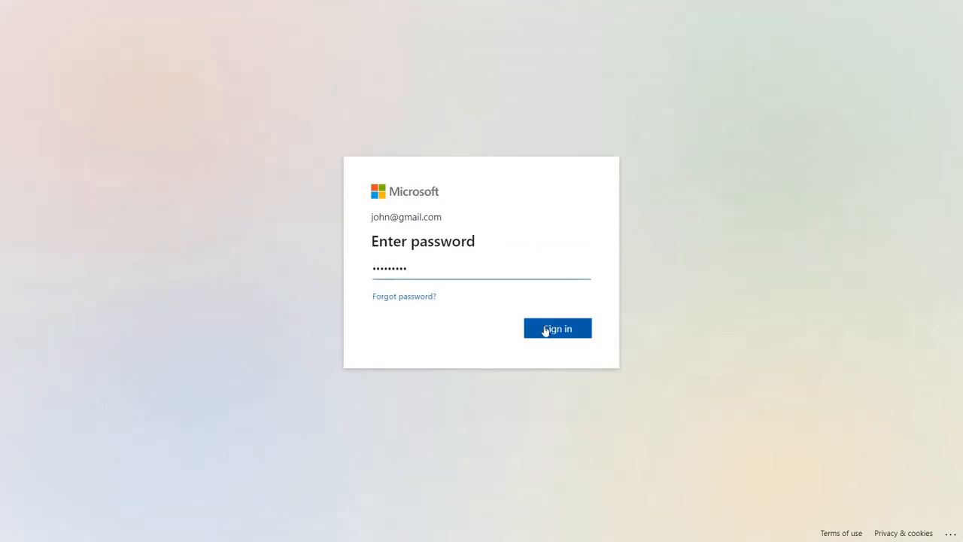
Submit the test user's password to complete the Microsoft sign-in.
left_click(557, 328)
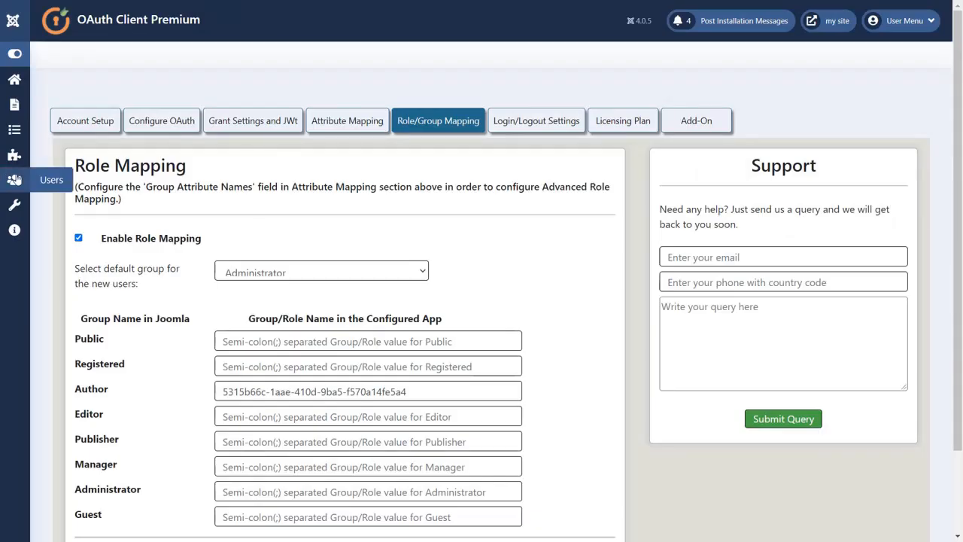
Open Users > Manage and confirm the new SSO user is in the Author group.
left_click(14, 179)
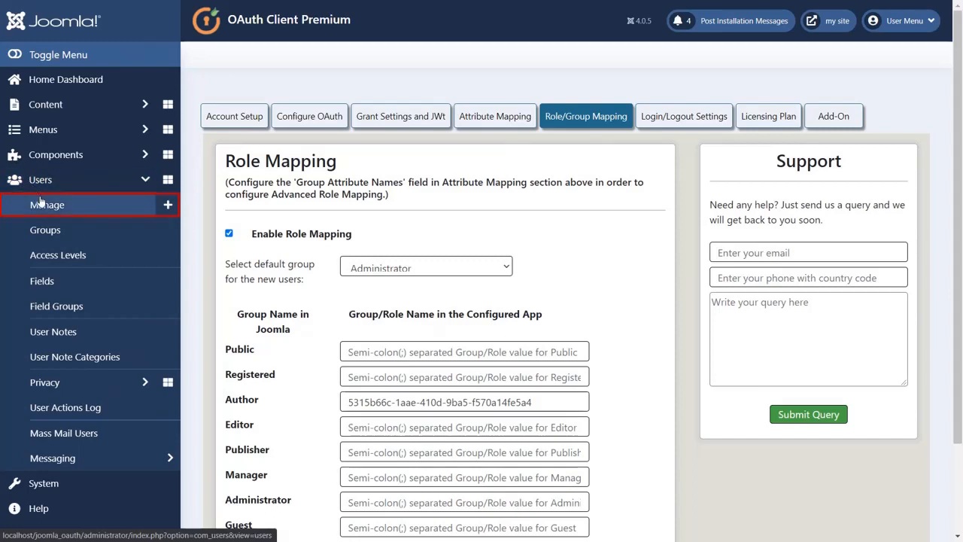
left_click(40, 202)
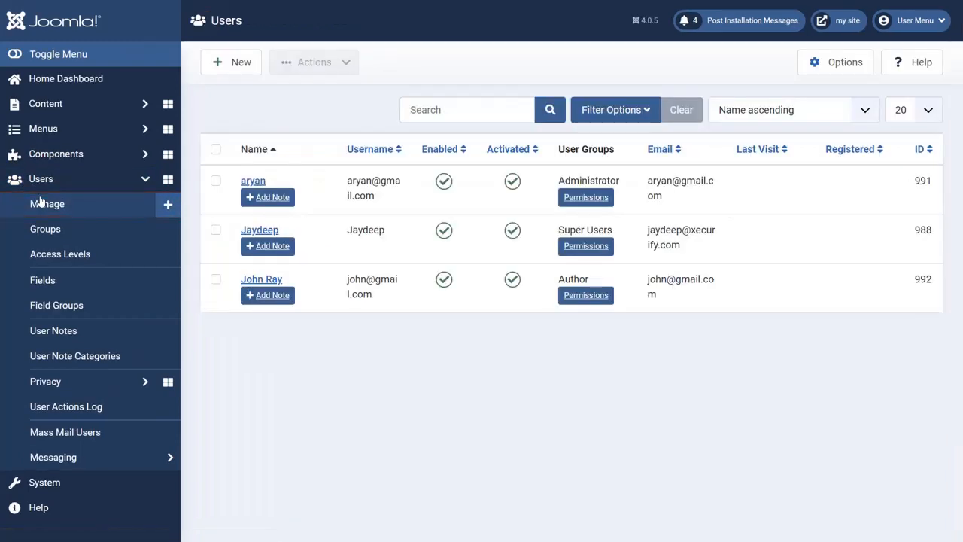
left_click(36, 55)
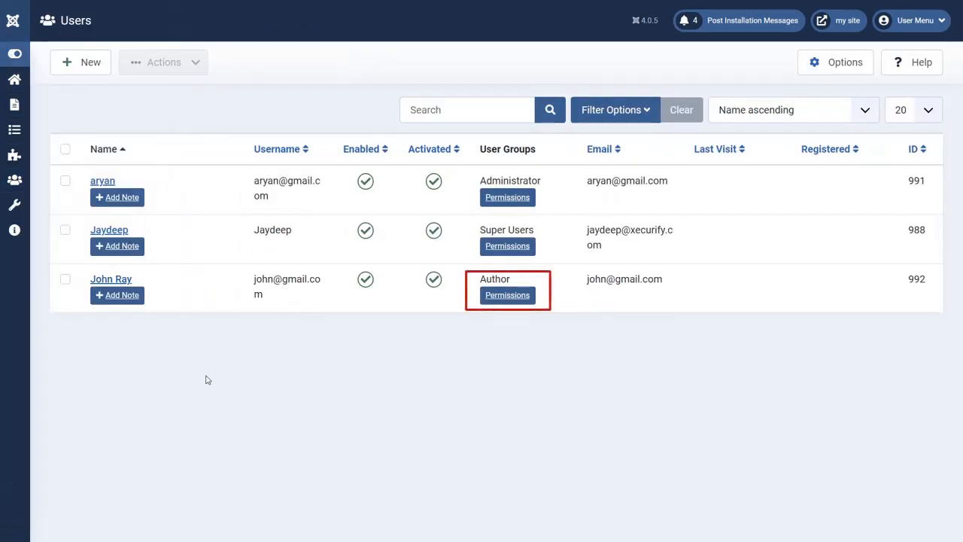
left_click_drag(479, 279, 515, 280)
left_click(549, 333)
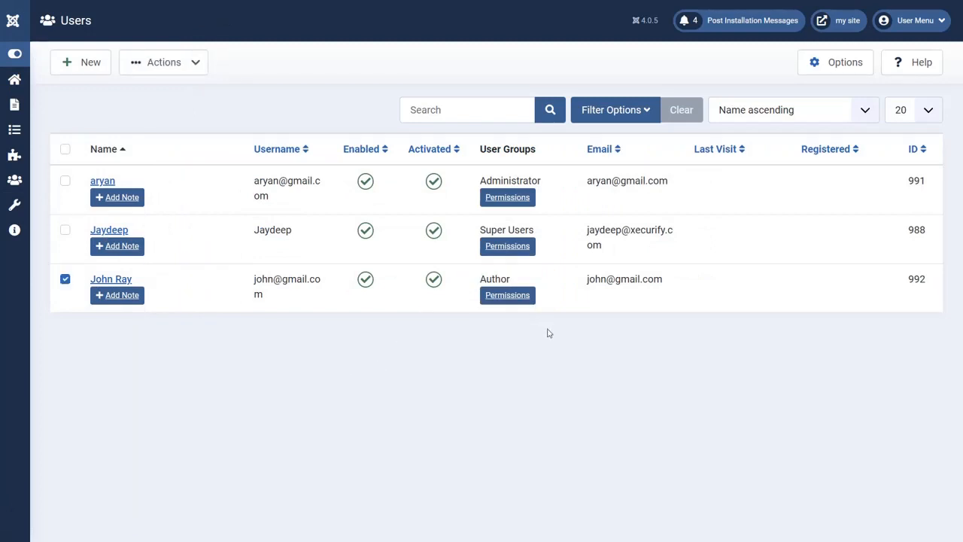